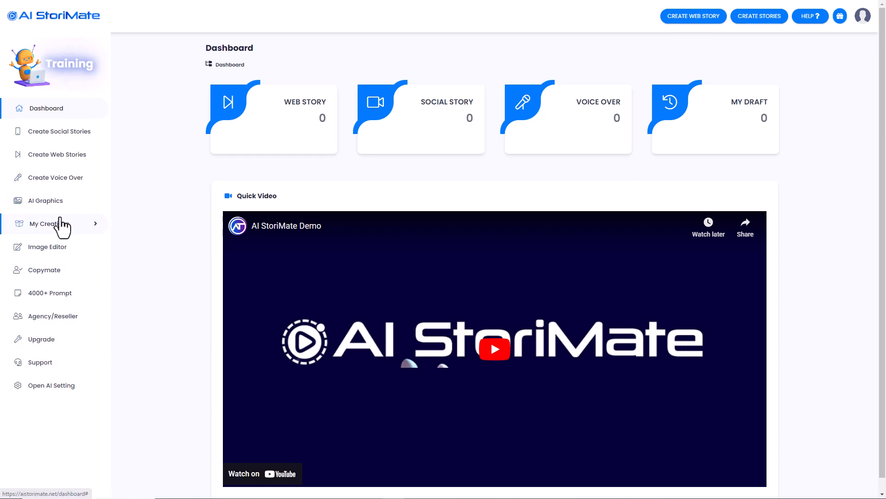
- Check access to the web story, voice-over and AI graphics features and review the AI Image Generator upgrade offer
{"action": "left_click", "coordinate": [77, 157]}
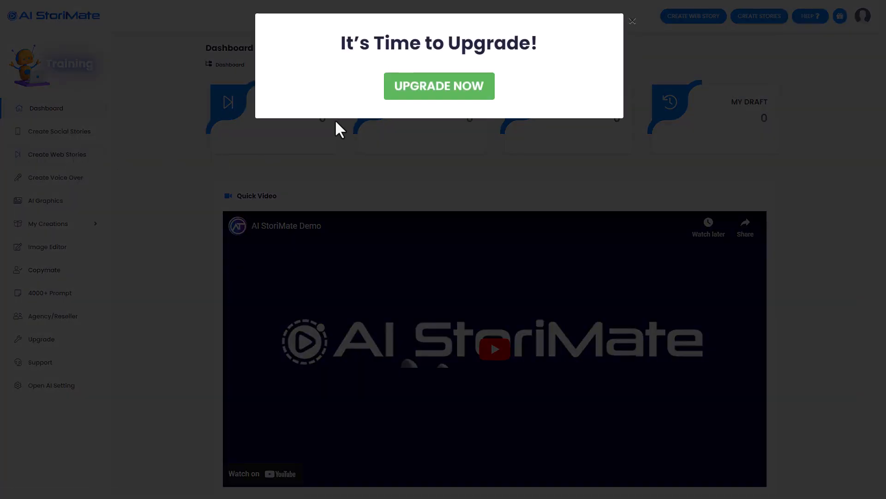
{"action": "left_click", "coordinate": [633, 21]}
{"action": "left_click", "coordinate": [74, 179]}
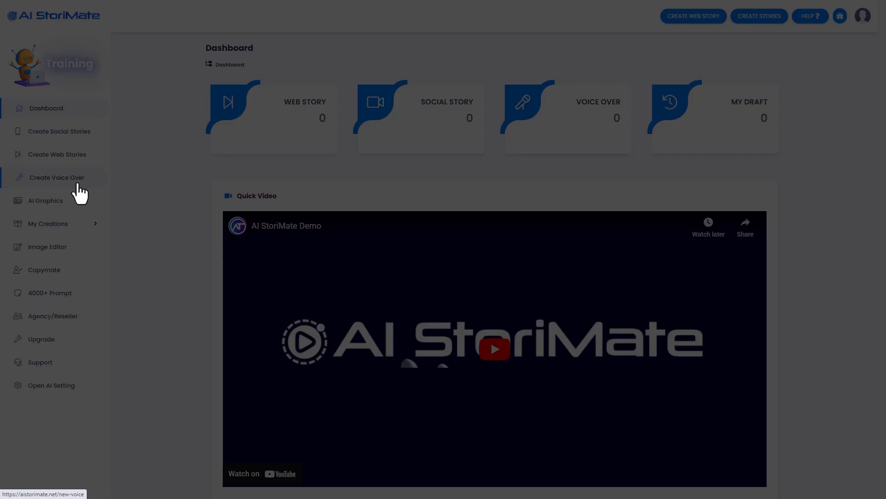
{"action": "left_click", "coordinate": [632, 21]}
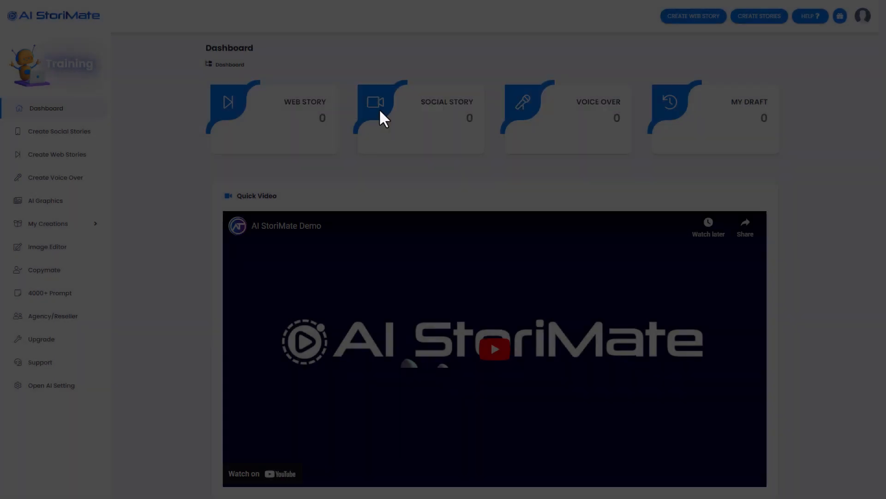
{"action": "left_click", "coordinate": [79, 202]}
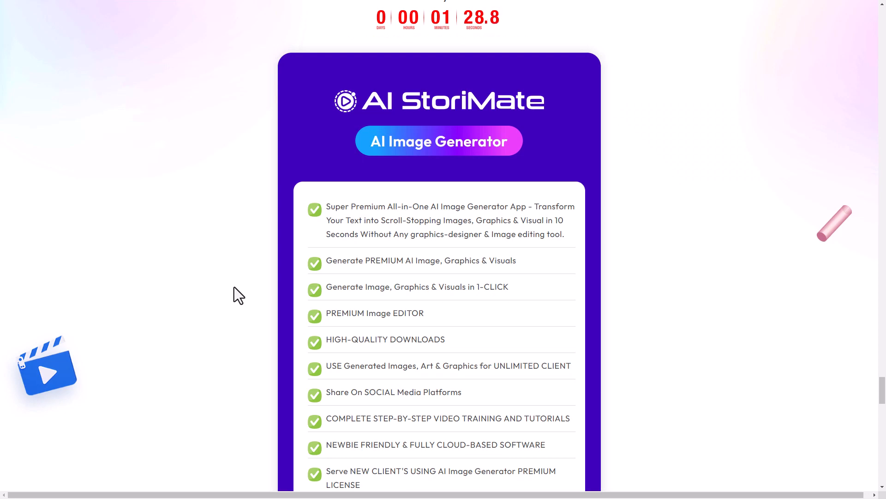
{"action": "scroll", "coordinate": [234, 287], "scroll_direction": "down", "scroll_amount": 7}
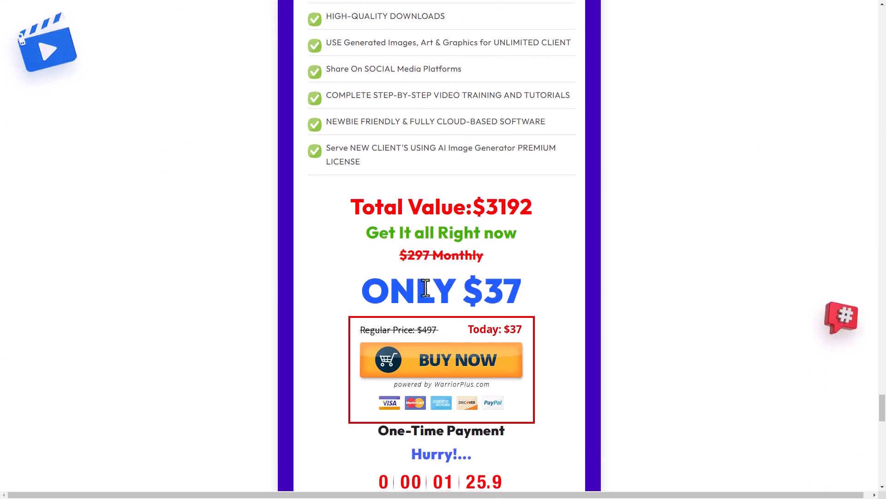
{"action": "scroll", "coordinate": [340, 279], "scroll_direction": "up", "scroll_amount": 5}
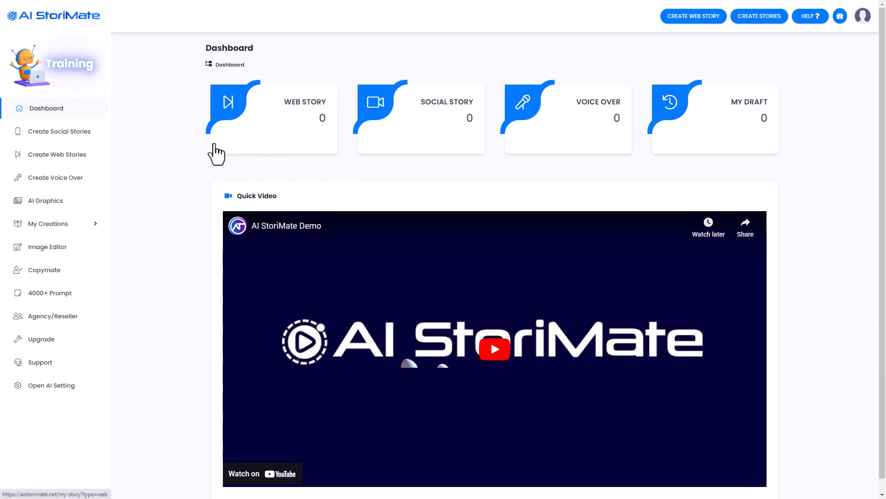
- Create a manual YouTube social story titled "Test 22" using the Online Business template
{"action": "left_click", "coordinate": [85, 135]}
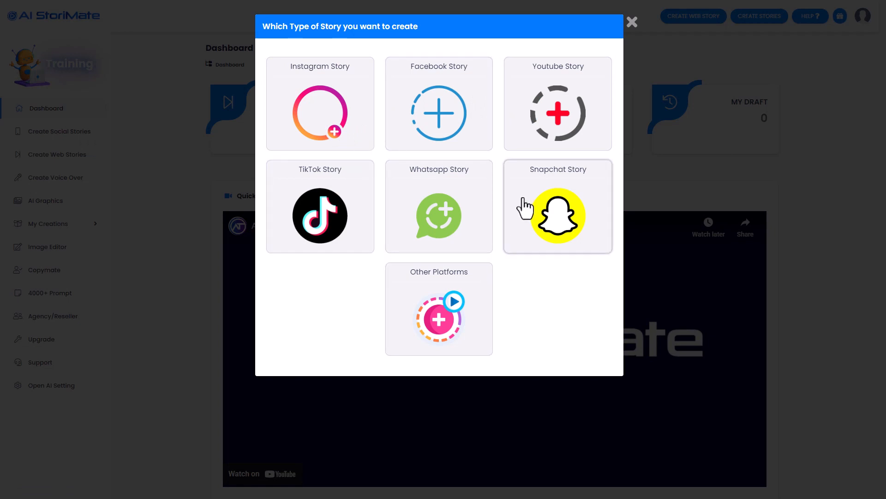
{"action": "left_click", "coordinate": [567, 117]}
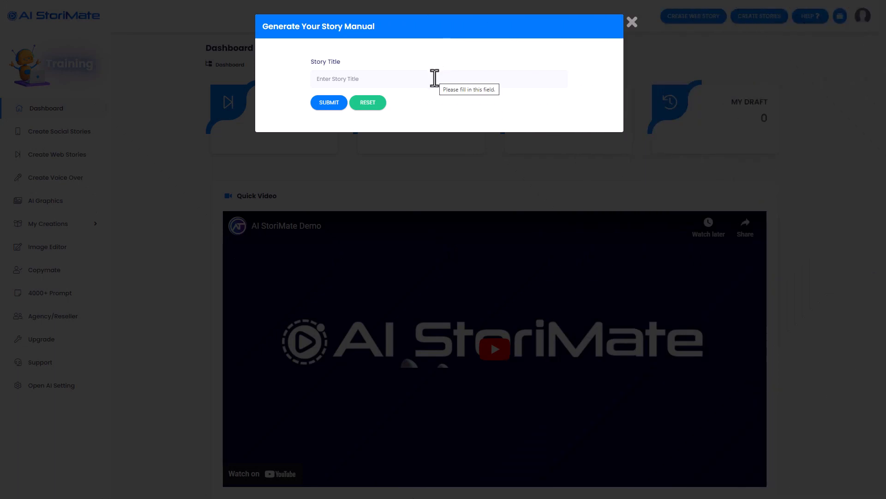
{"action": "left_click", "coordinate": [436, 78]}
{"action": "type", "text": "Test 22"}
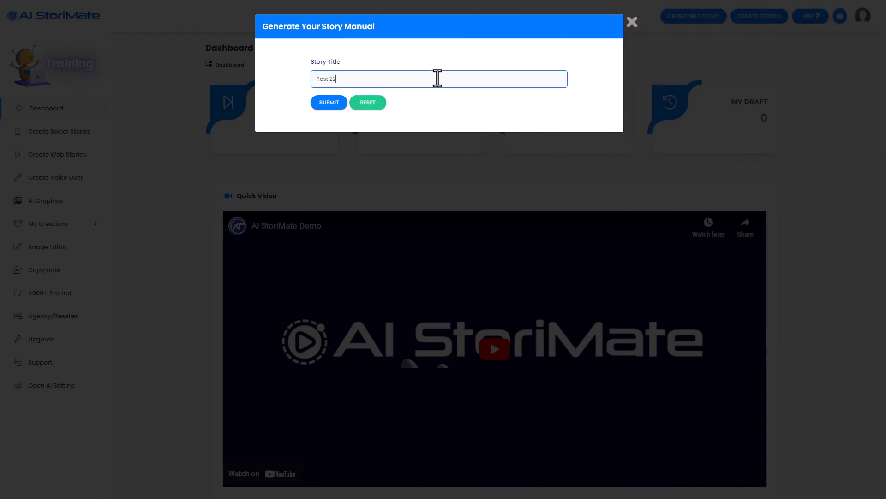
{"action": "left_click", "coordinate": [333, 103]}
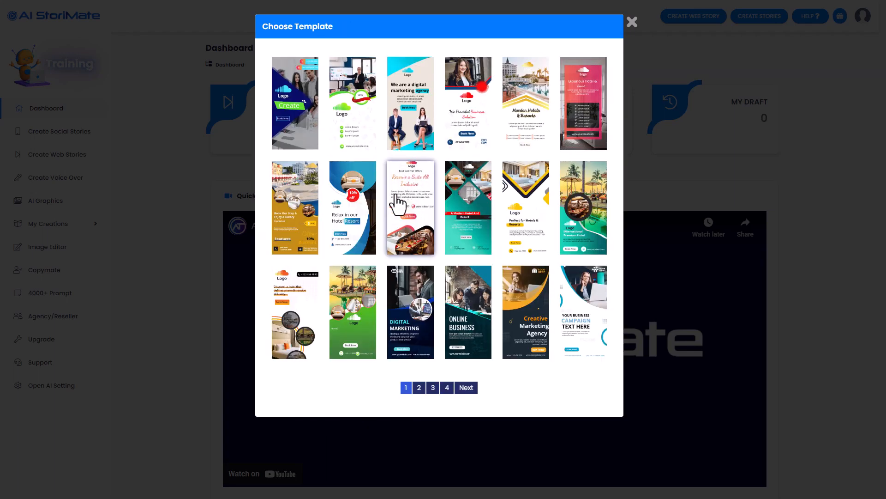
{"action": "left_click", "coordinate": [464, 308]}
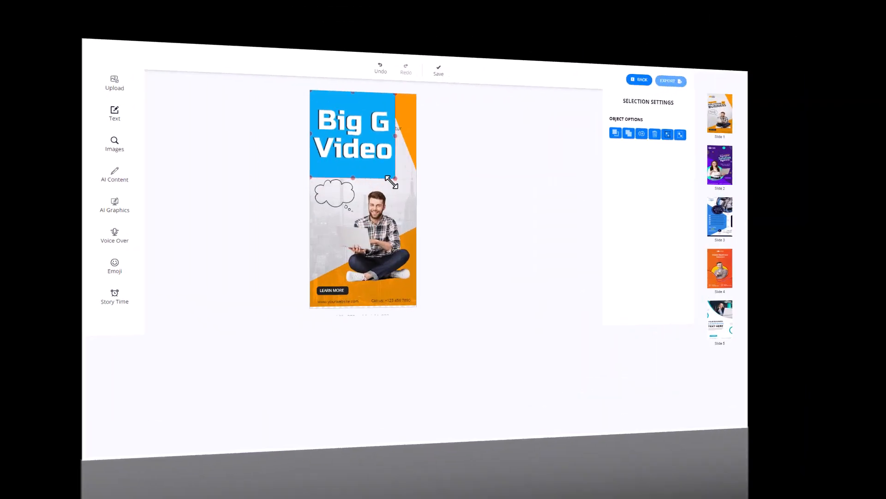
- Shrink the Big G Video logo over the placeholder logo in slide 1's upper-left corner and remove the large headline
{"action": "left_click_drag", "start_coordinate": [367, 157], "coordinate": [294, 67]}
{"action": "left_click", "coordinate": [288, 66]}
{"action": "key", "text": "Delete"}
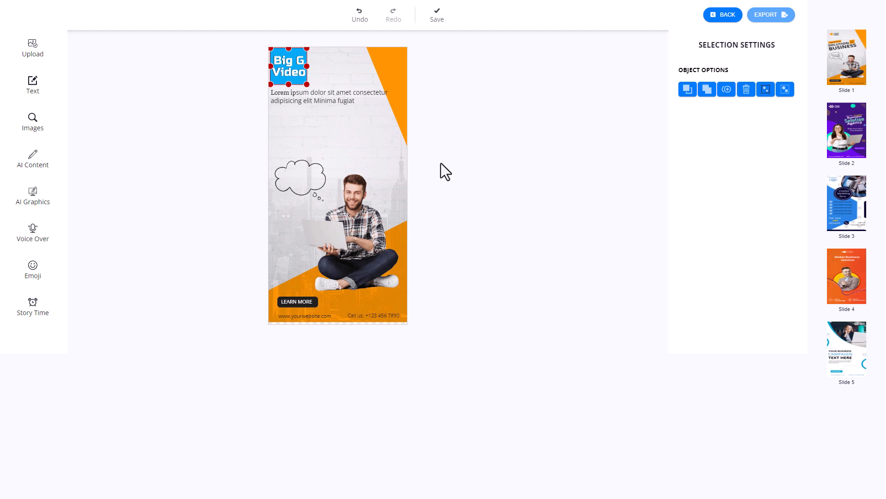
- Replace the Lorem ipsum paragraph with "Want to make Whiteboard explainer videos" at font size 36 and save the slide
{"action": "double_click", "coordinate": [363, 102]}
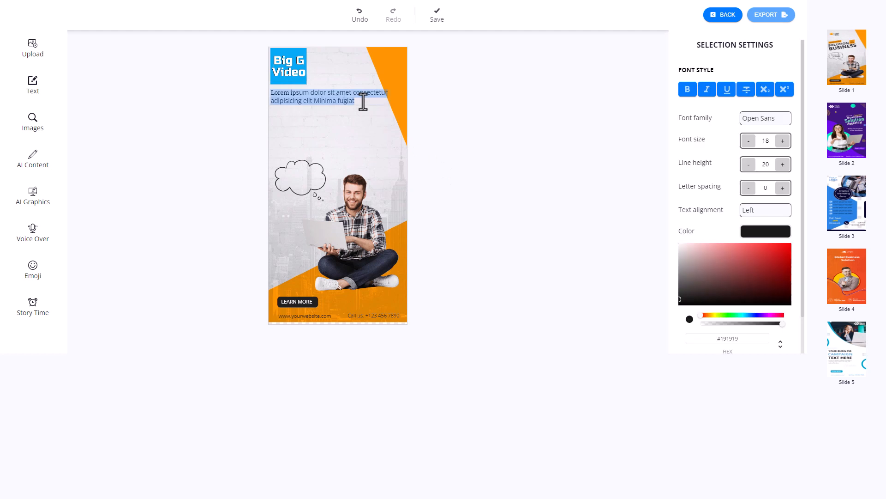
{"action": "type", "text": "Want to make Whiteboard explainer videos"}
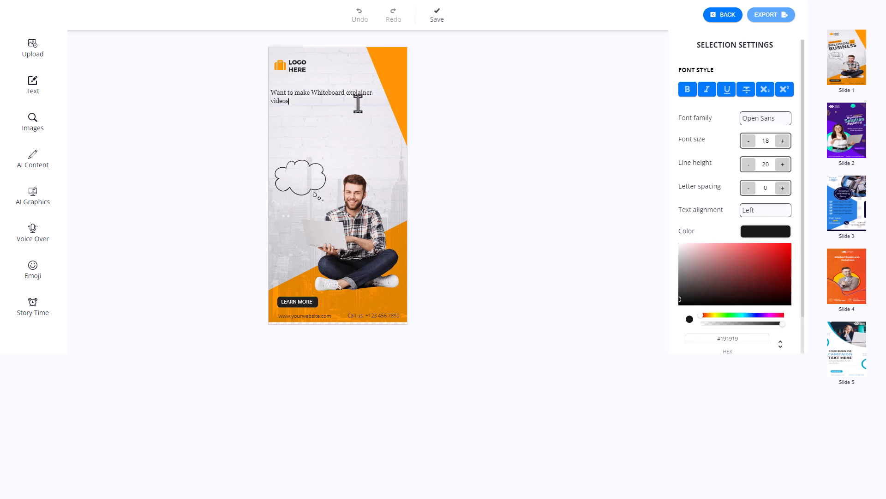
{"action": "left_click", "coordinate": [398, 99]}
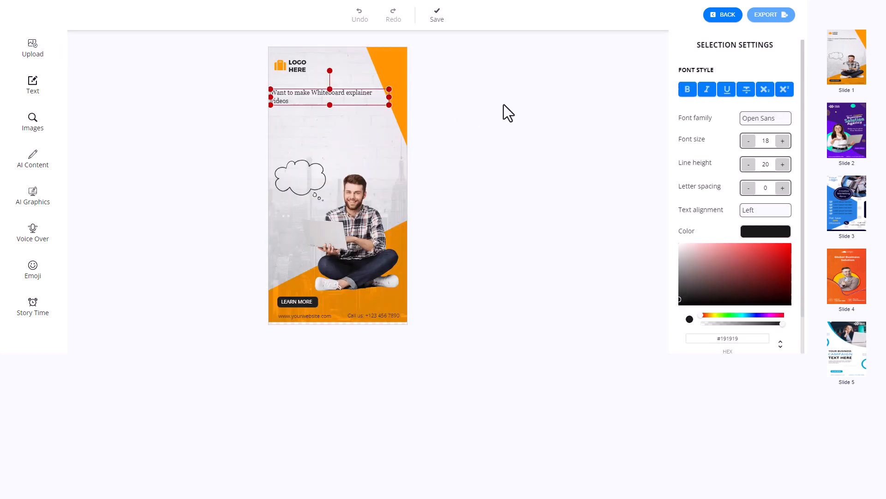
{"action": "left_click", "coordinate": [782, 141]}
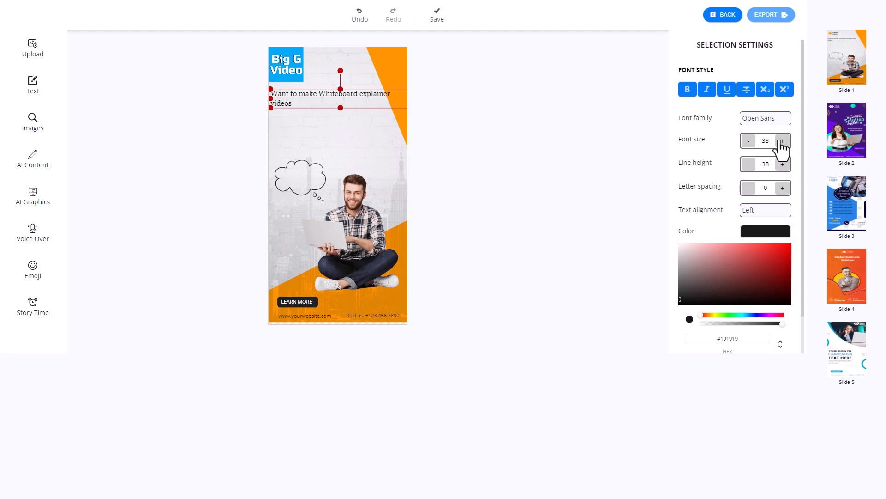
{"action": "left_click", "coordinate": [436, 23]}
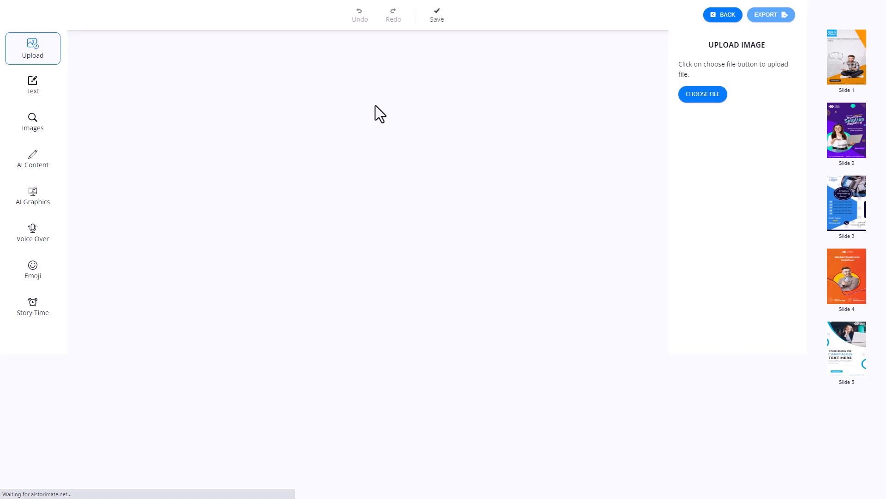
- Center-align the whiteboard text at font size 40 and shift its box to fit within the slide's width
{"action": "left_click", "coordinate": [356, 98]}
{"action": "left_click", "coordinate": [764, 212]}
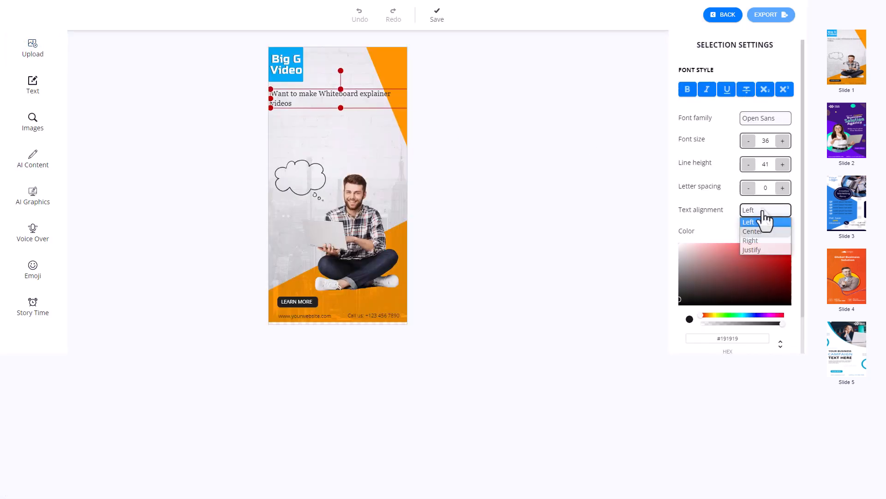
{"action": "left_click", "coordinate": [766, 232]}
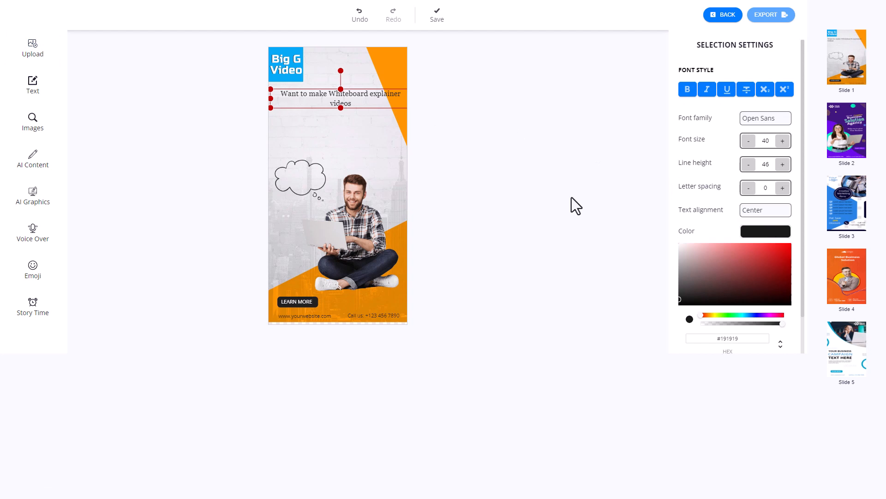
{"action": "left_click_drag", "start_coordinate": [332, 104], "coordinate": [329, 105]}
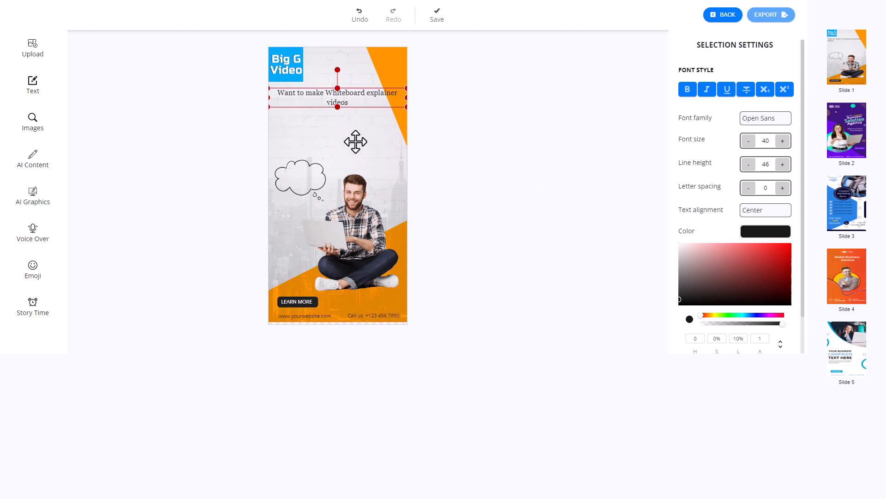
- Add a text line reading "But you're not sure how to" below the whiteboard text and save the slide
{"action": "left_click", "coordinate": [35, 90]}
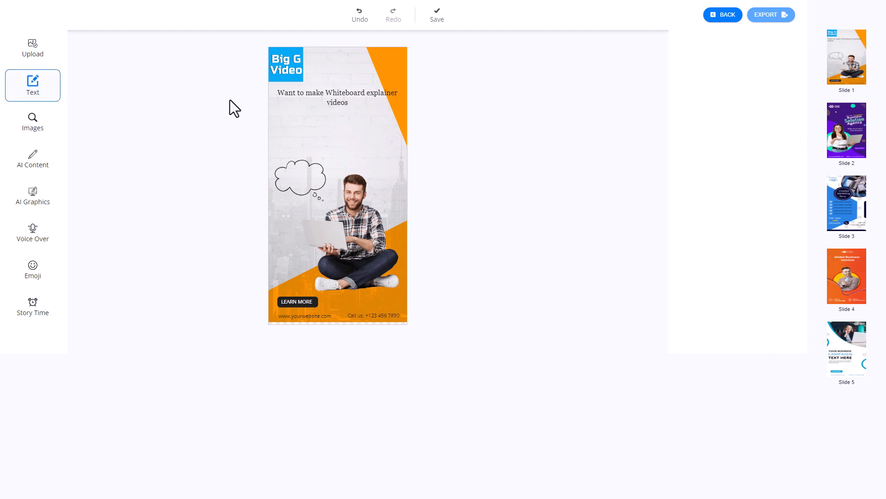
{"action": "left_click", "coordinate": [337, 130]}
{"action": "type", "text": "But you're not sur"}
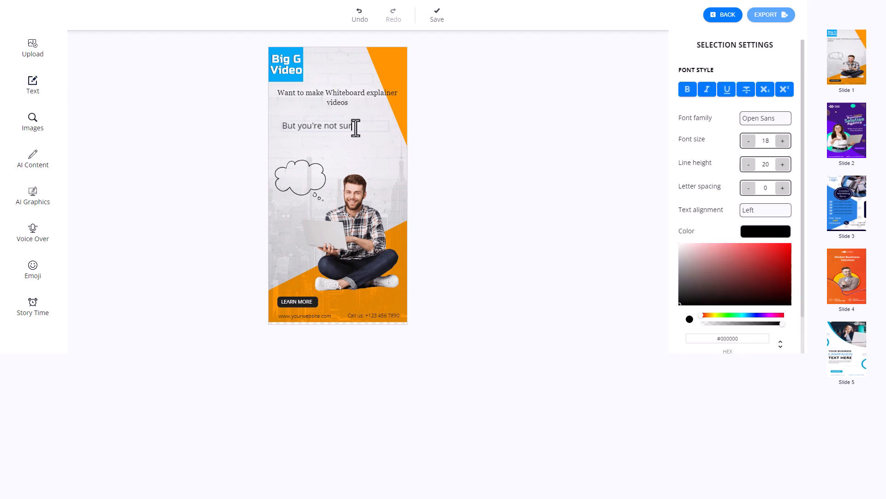
{"action": "type", "text": "e how to"}
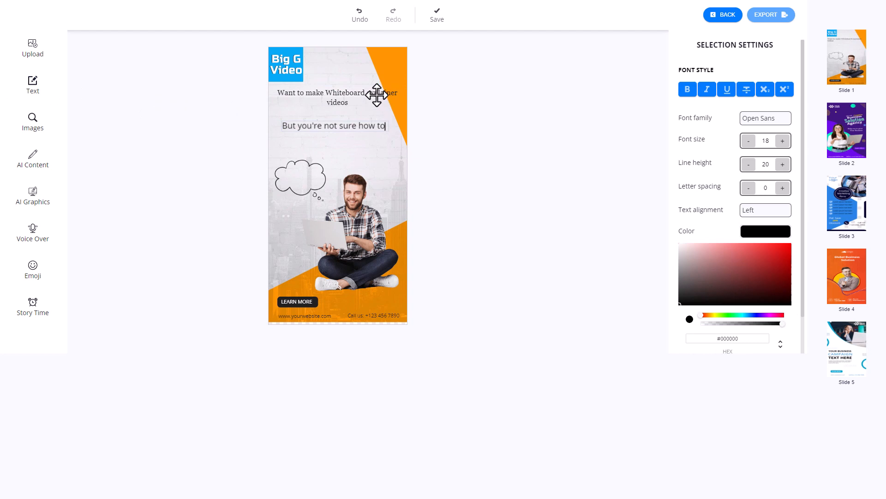
{"action": "left_click", "coordinate": [437, 17]}
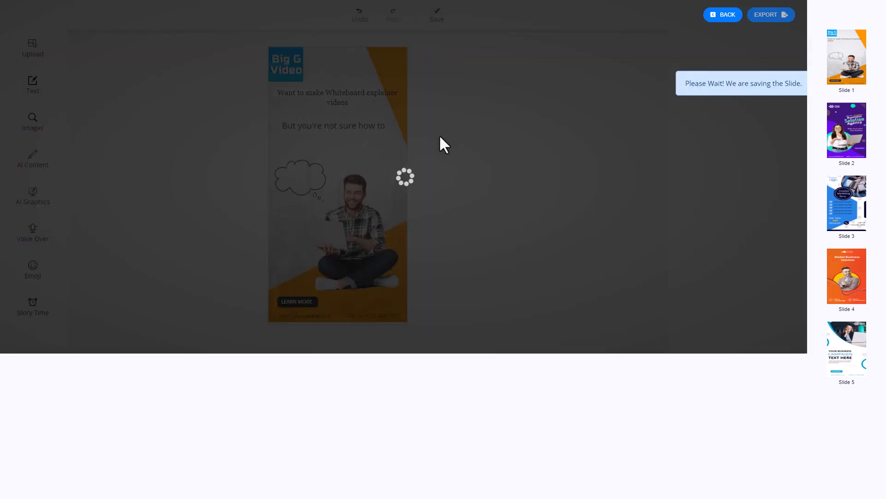
- Try to change the font size of the "But you're not sure how to" line, and reload slide 1
{"action": "left_click", "coordinate": [356, 94]}
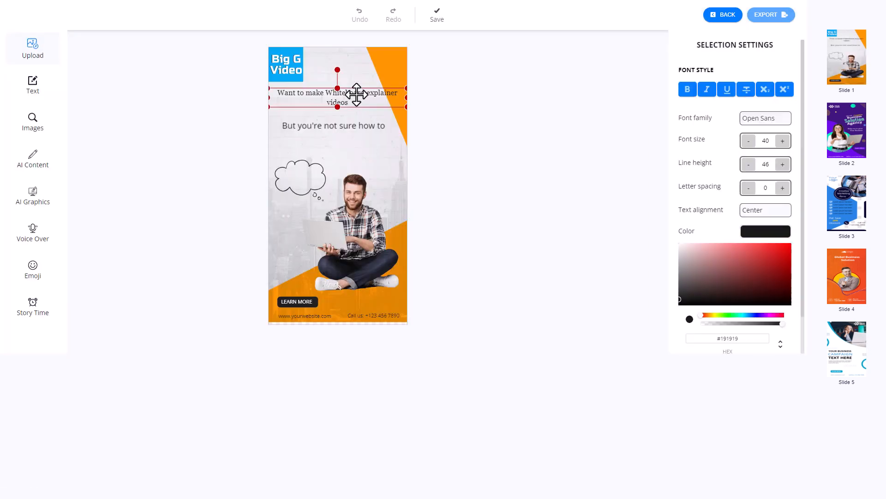
{"action": "left_click", "coordinate": [354, 127]}
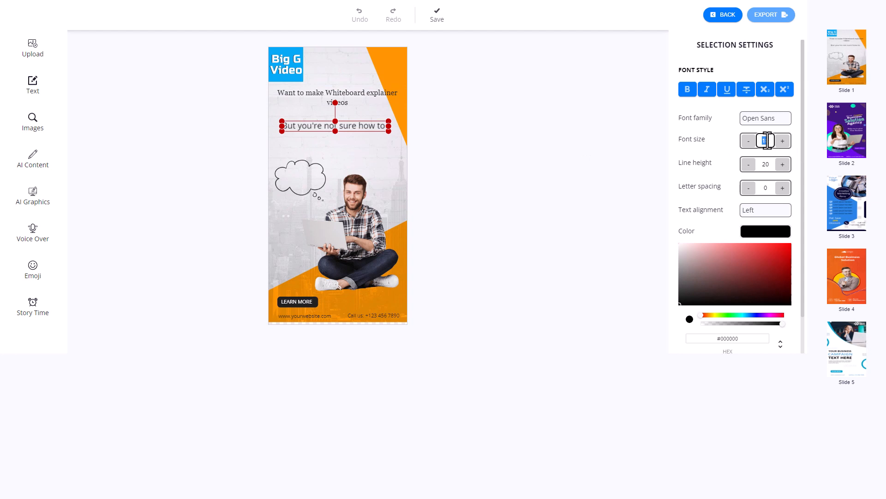
{"action": "key", "text": "Tab"}
{"action": "left_click", "coordinate": [360, 146]}
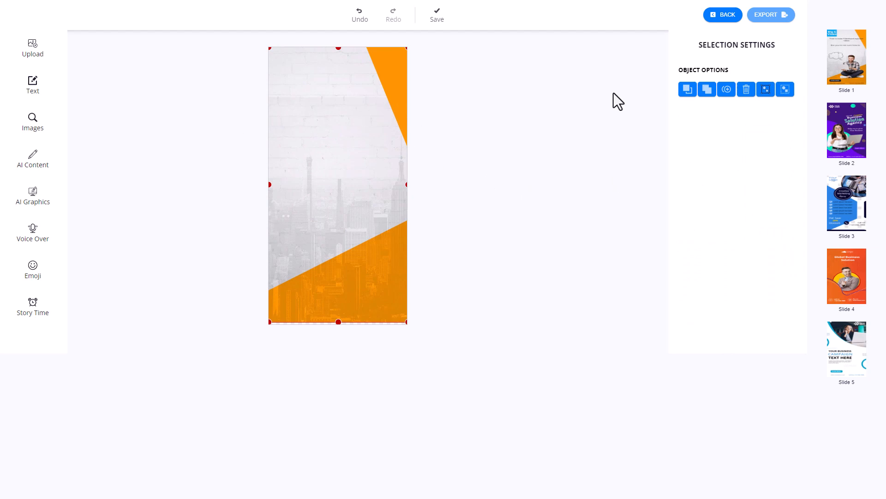
{"action": "left_click", "coordinate": [847, 71]}
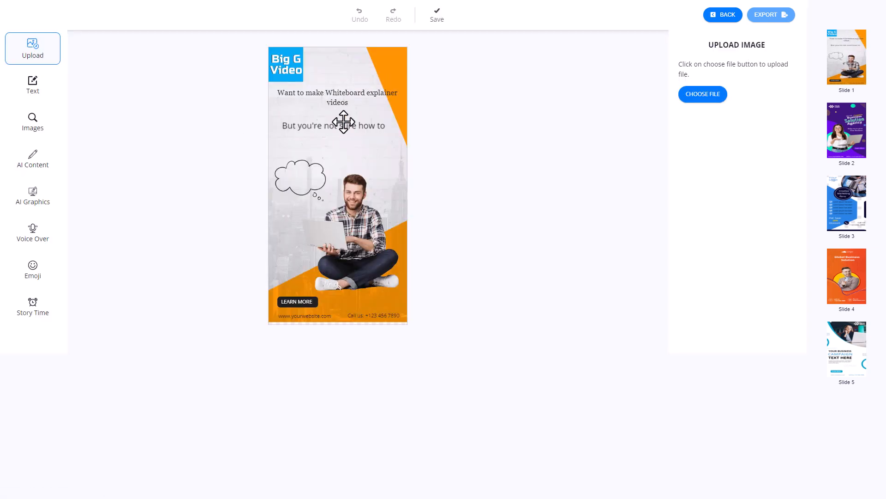
- Match the "But you're not sure how to" line to the text above it with font size 40, line height 46 and center alignment
{"action": "left_click", "coordinate": [341, 124]}
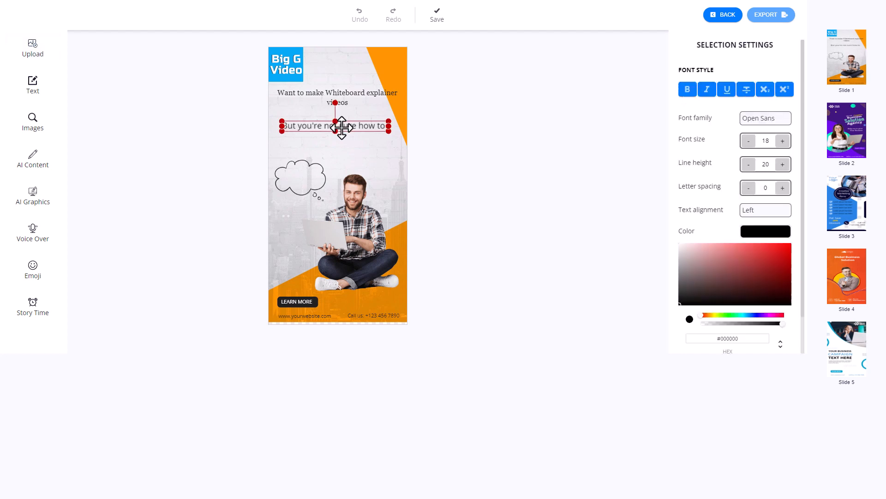
{"action": "left_click", "coordinate": [359, 95]}
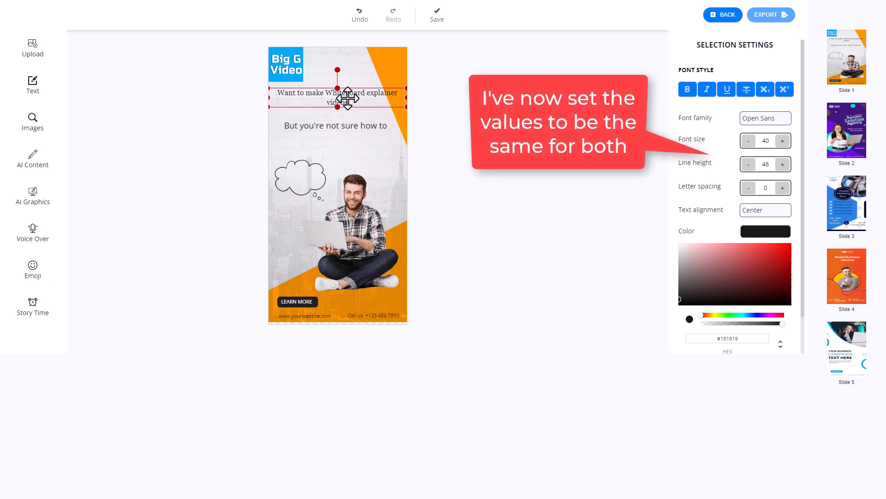
{"action": "left_click", "coordinate": [351, 125]}
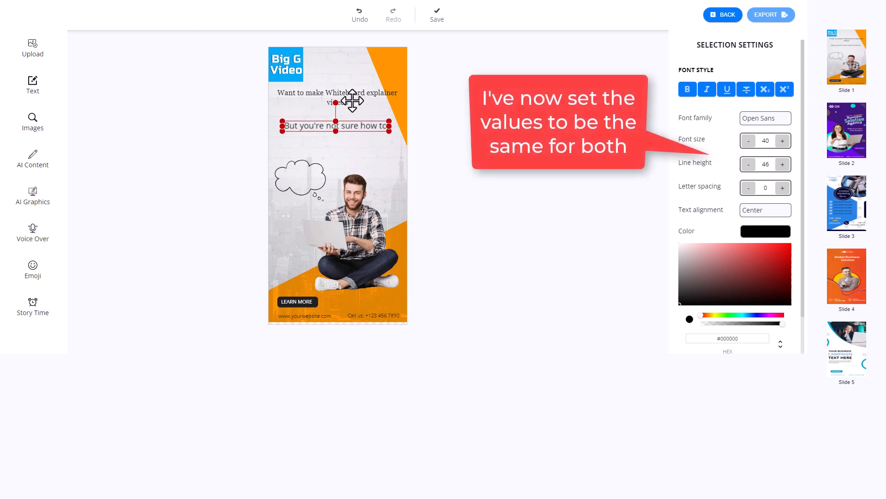
{"action": "left_click", "coordinate": [352, 100]}
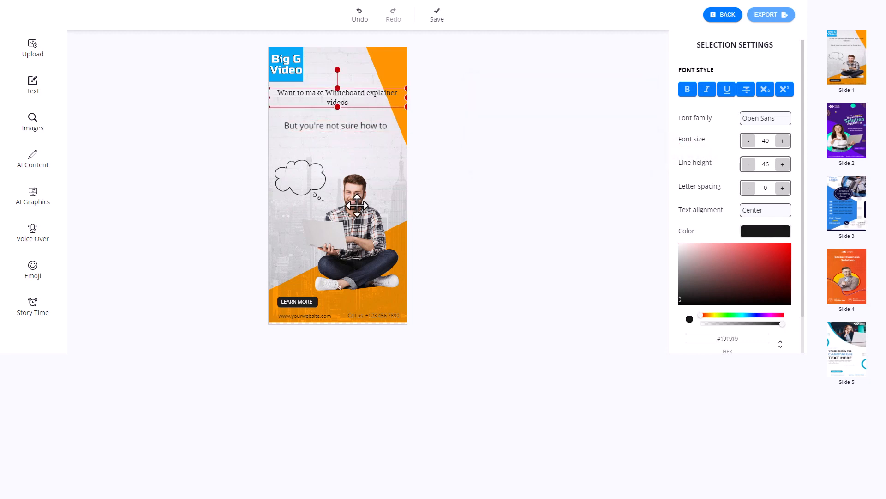
- Replace the placeholder website address at the foot of slide 1 with "DoodlyLearnTube.com"
{"action": "left_click", "coordinate": [303, 316]}
{"action": "double_click", "coordinate": [311, 317]}
{"action": "type", "text": "DoodlyLearnTube.com"}
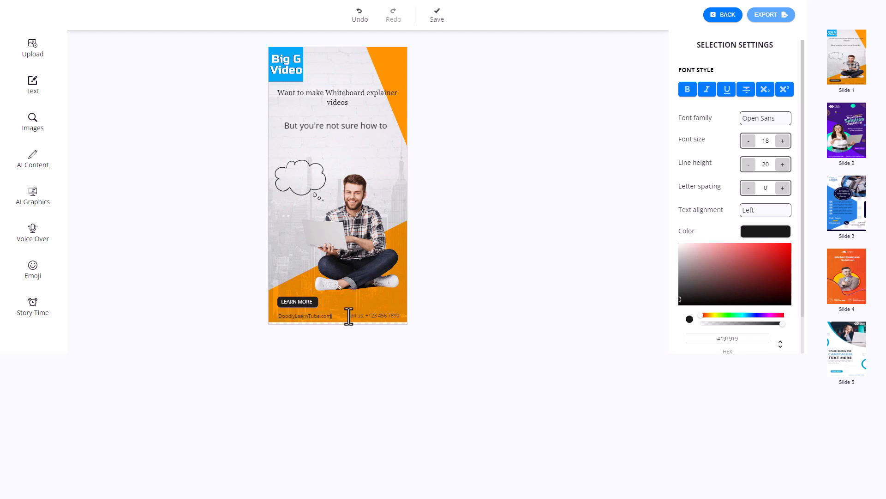
{"action": "left_click", "coordinate": [366, 315]}
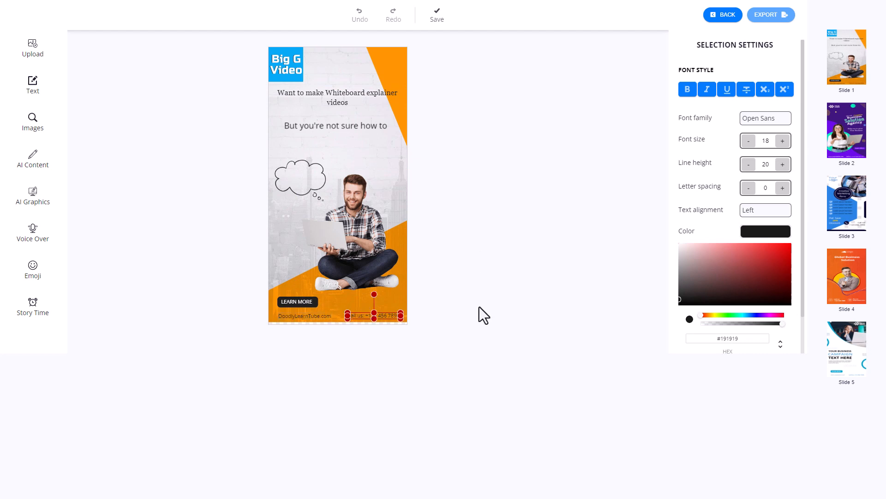
{"action": "left_click", "coordinate": [382, 317]}
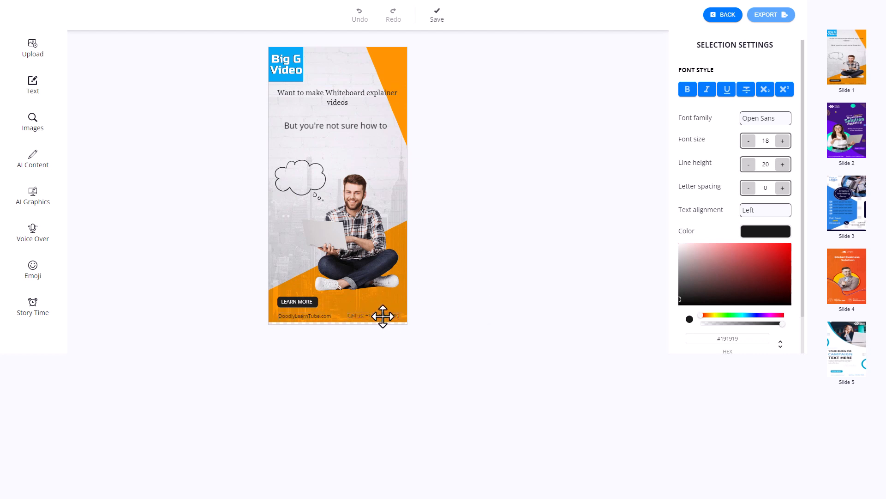
{"action": "left_click", "coordinate": [387, 310]}
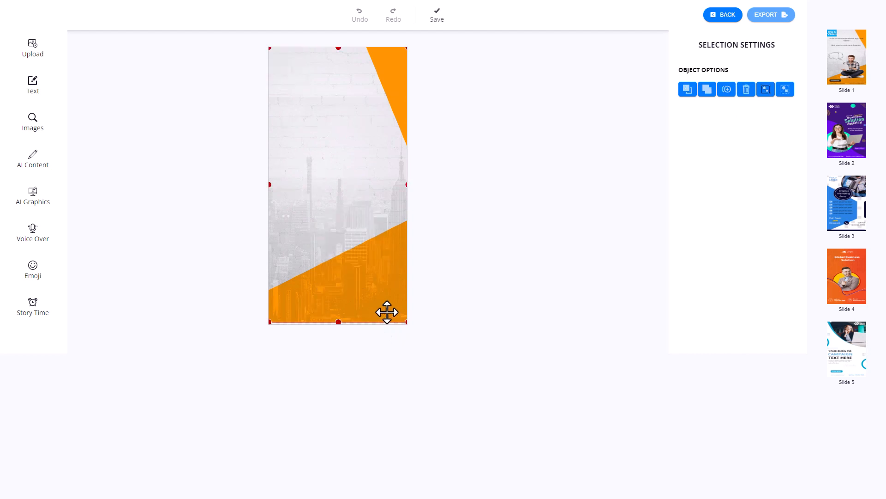
{"action": "left_click_drag", "start_coordinate": [388, 308], "coordinate": [388, 309]}
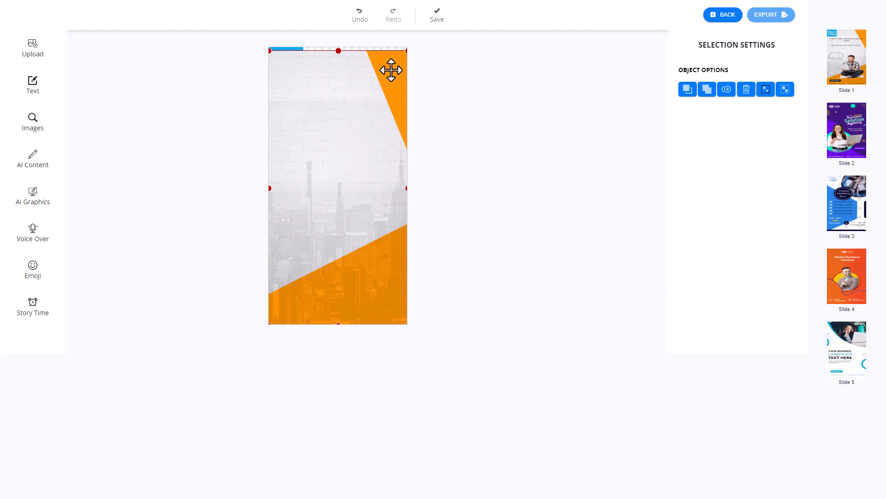
{"action": "left_click_drag", "start_coordinate": [408, 49], "coordinate": [411, 48]}
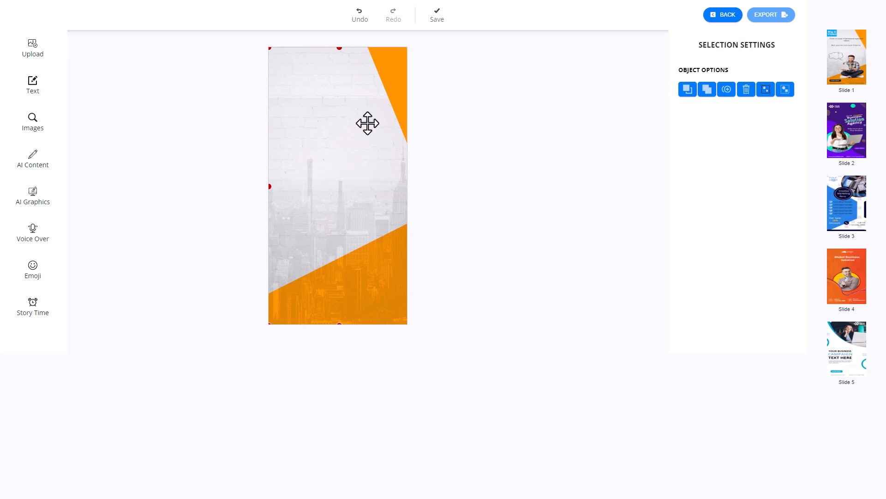
{"action": "left_click", "coordinate": [437, 14]}
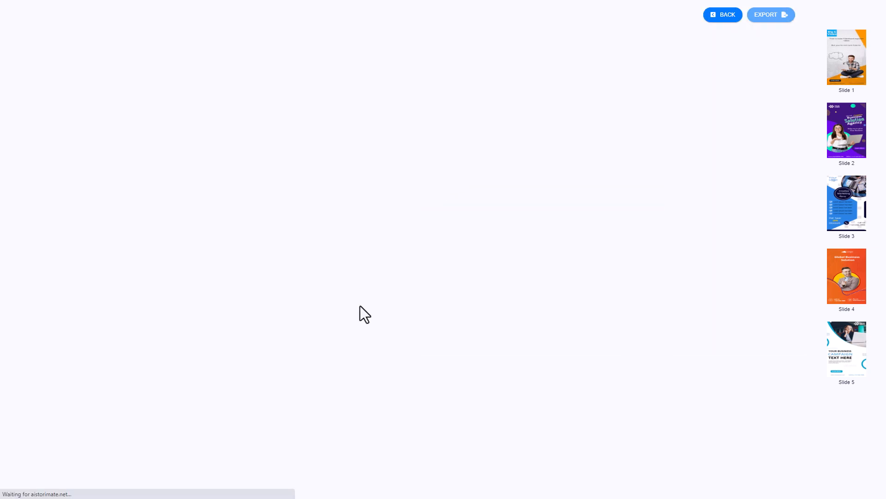
- Delete the "Call us" phone line at the foot of slide 1
{"action": "left_click", "coordinate": [362, 316]}
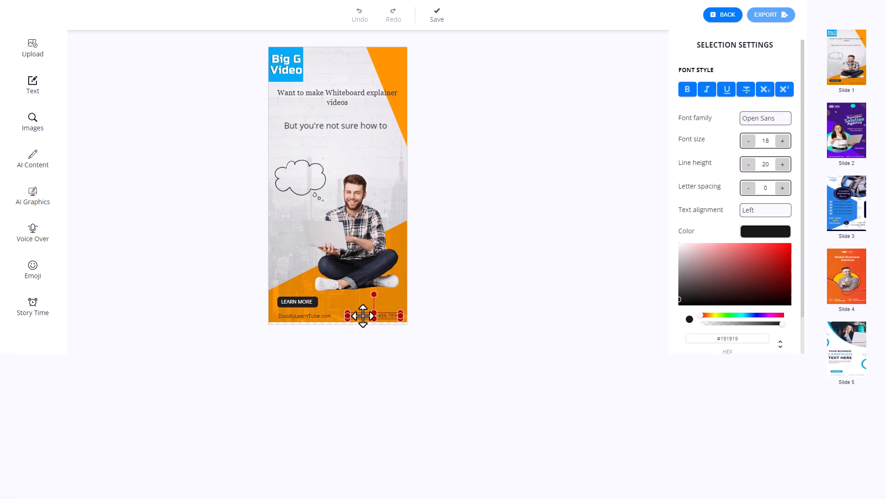
{"action": "key", "text": "Delete"}
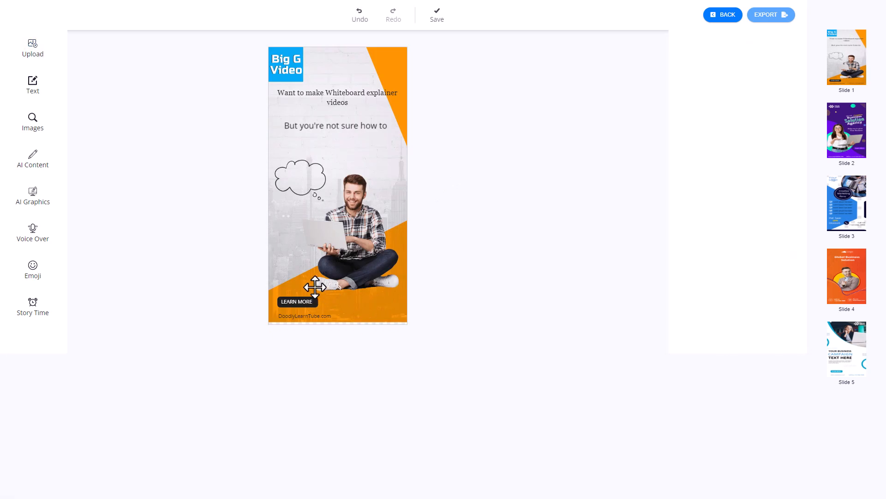
- Add a text reading "Doodly?" at the thought cloud on slide 1
{"action": "left_click", "coordinate": [312, 185]}
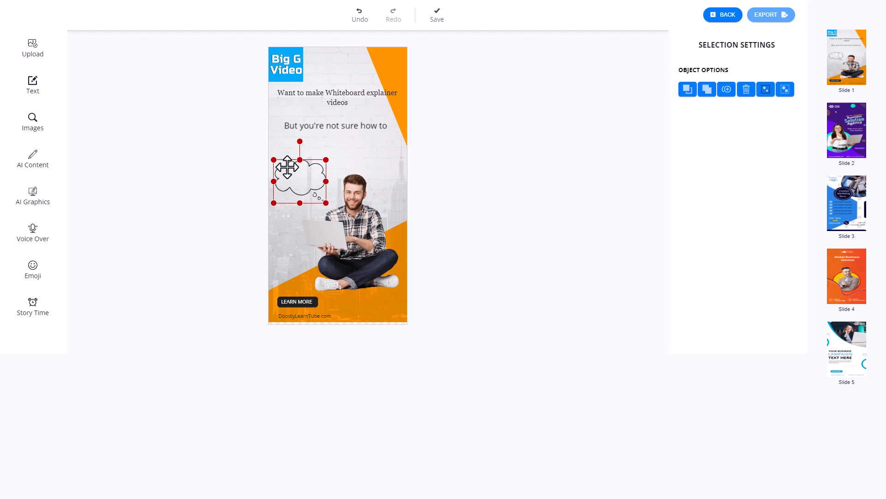
{"action": "left_click", "coordinate": [33, 91]}
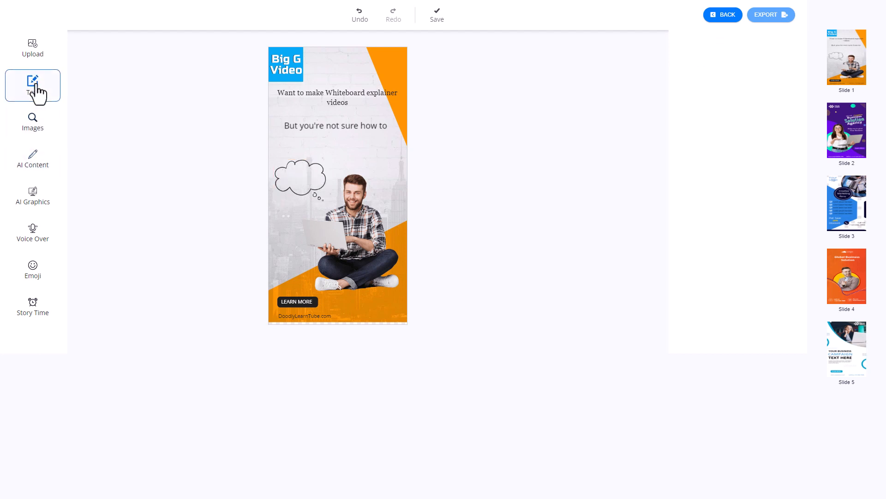
{"action": "left_click_drag", "start_coordinate": [283, 159], "coordinate": [325, 190]}
{"action": "double_click", "coordinate": [315, 175]}
{"action": "type", "text": "Doodly?"}
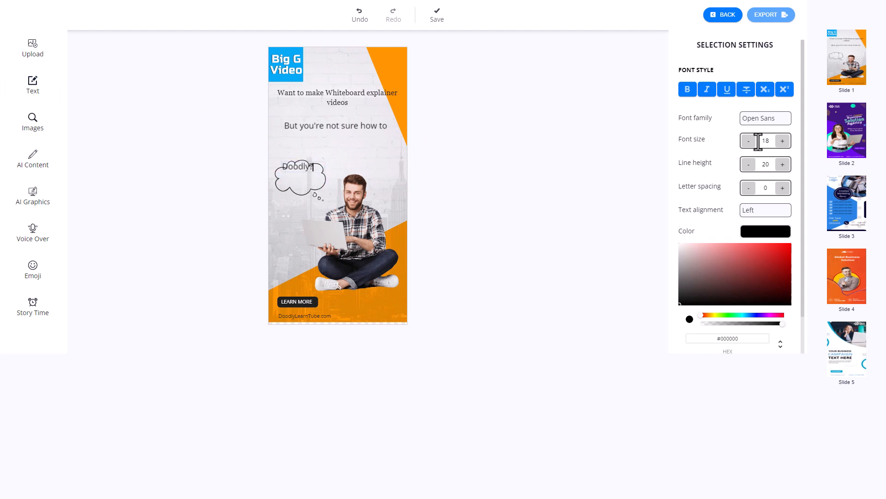
- Set the "Doodly?" text to font size 19 and shift the thought cloud up so it surrounds the word
{"action": "key", "text": "Tab"}
{"action": "left_click_drag", "start_coordinate": [279, 167], "coordinate": [376, 170]}
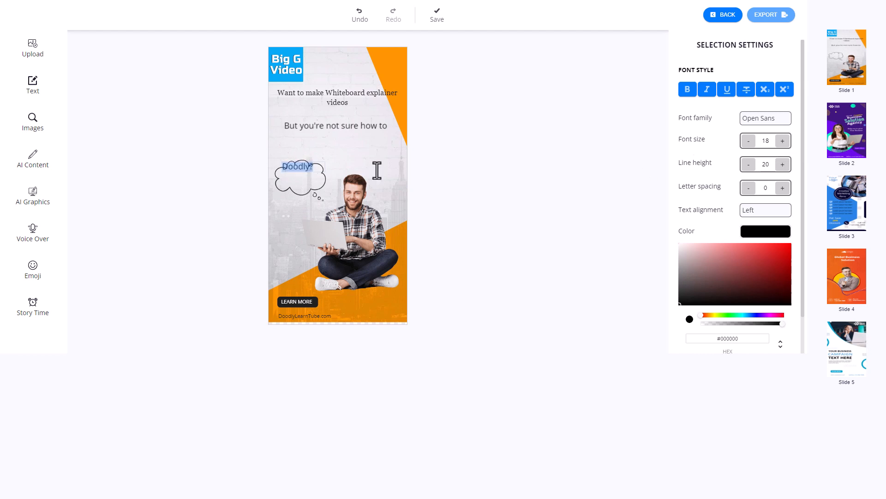
{"action": "left_click", "coordinate": [783, 141]}
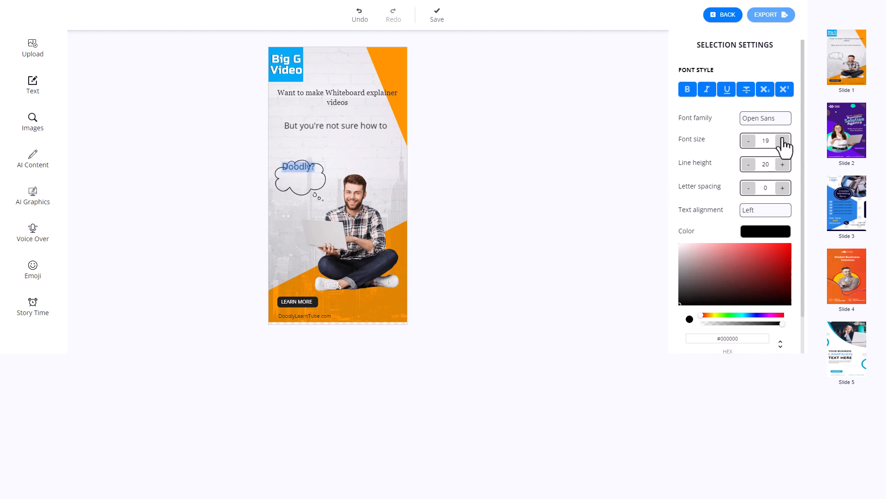
{"action": "left_click", "coordinate": [300, 176]}
- Search the Pixels platform for "whiteboard" images and add the photo of the man facing a whiteboard to the slide
{"action": "left_click", "coordinate": [43, 130]}
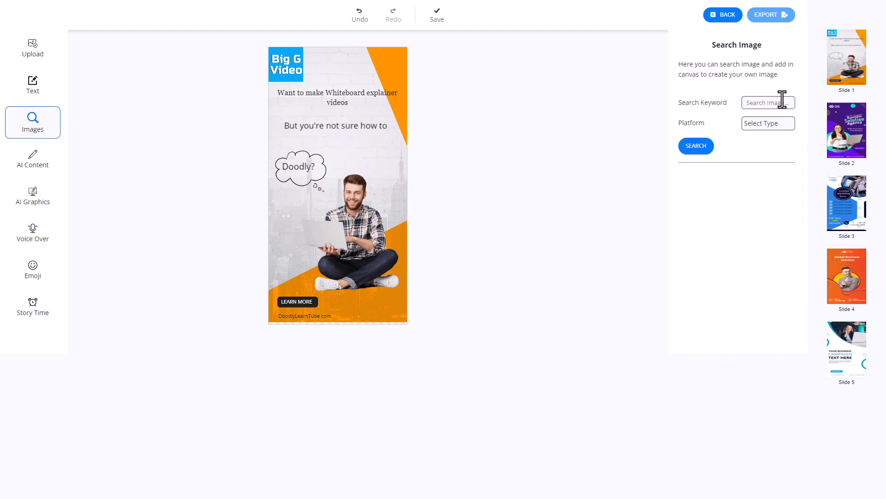
{"action": "left_click", "coordinate": [777, 123]}
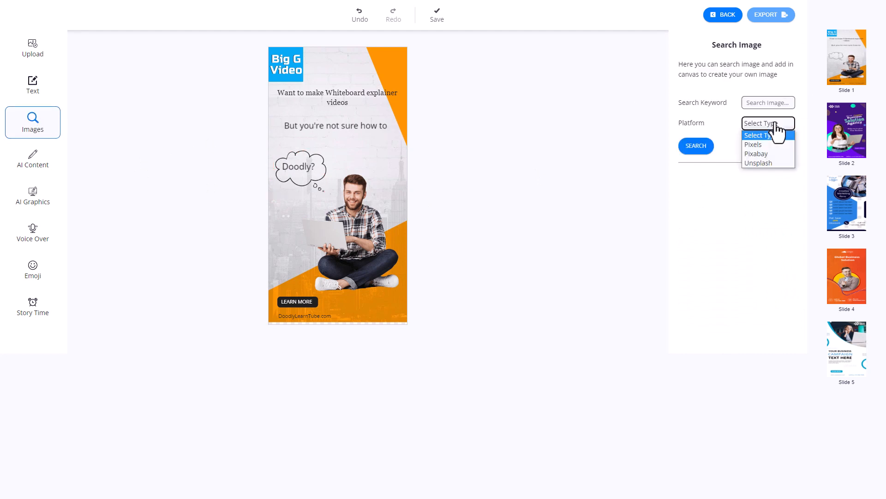
{"action": "left_click", "coordinate": [790, 152]}
{"action": "left_click", "coordinate": [777, 102]}
{"action": "type", "text": "whiteb"}
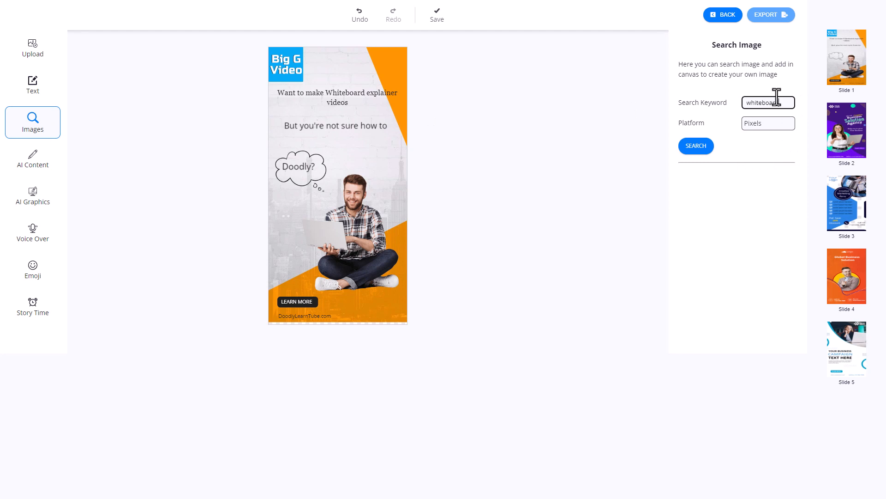
{"action": "type", "text": "oard"}
{"action": "left_click", "coordinate": [697, 147]}
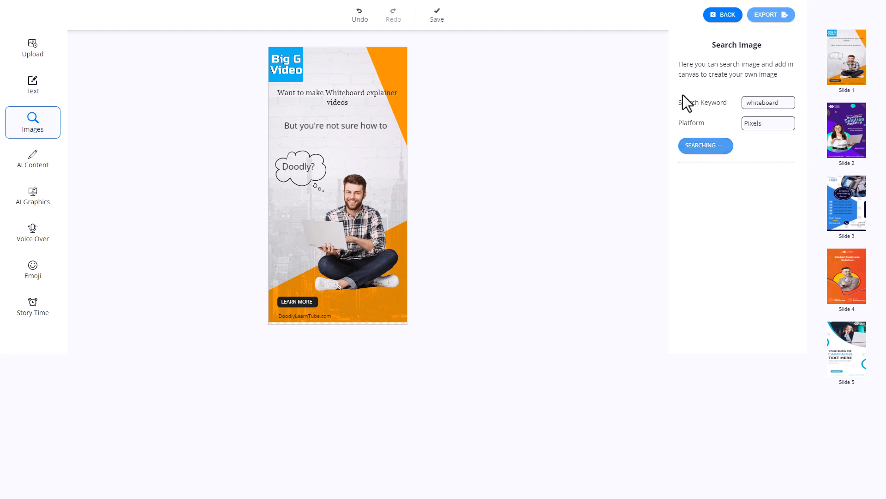
{"action": "left_click", "coordinate": [704, 311]}
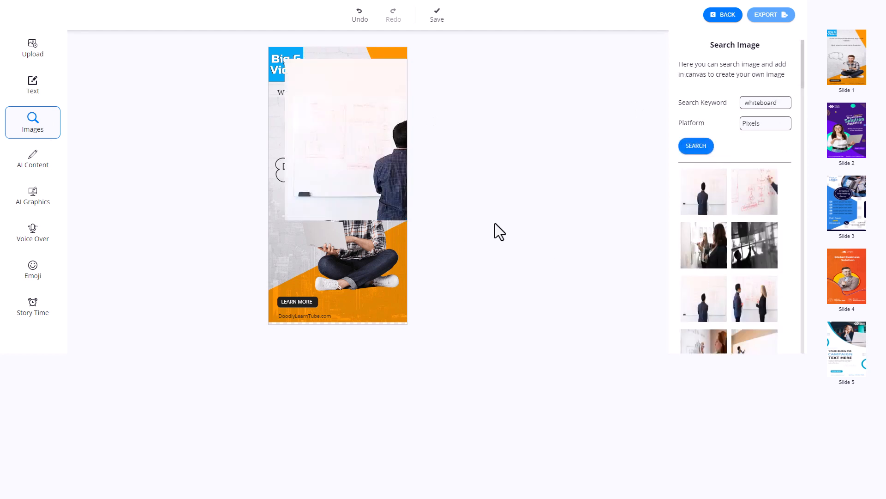
- Move the whiteboard photo down the slide and delete the picture of the seated man with the laptop
{"action": "left_click_drag", "start_coordinate": [363, 174], "coordinate": [358, 269]}
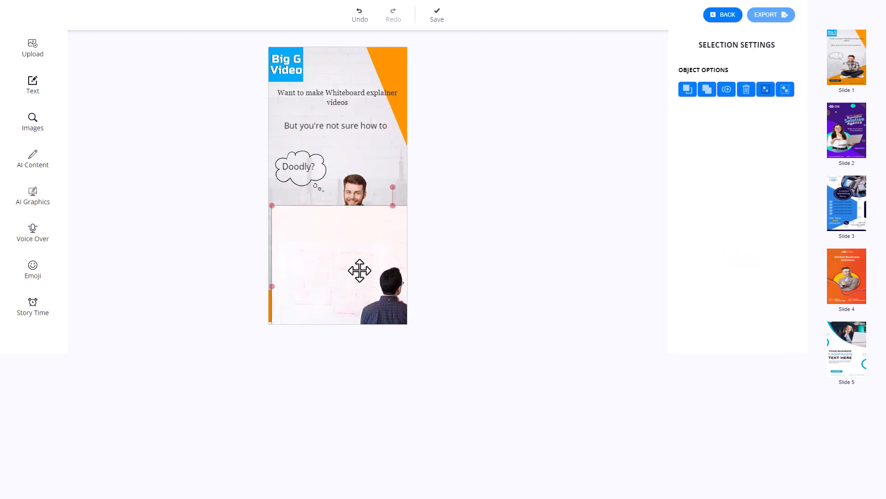
{"action": "left_click", "coordinate": [353, 191]}
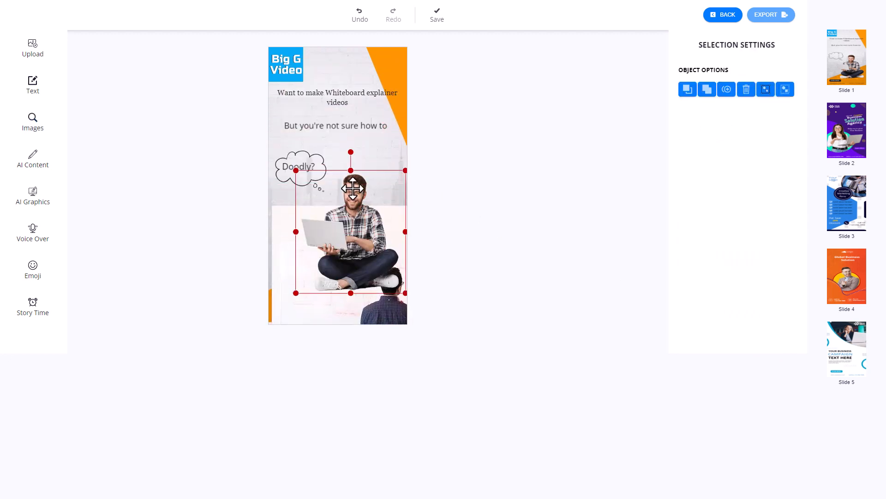
{"action": "key", "text": "Delete"}
- Place the whiteboard photo across the middle of the slide behind the text, with the "Doodly?" thought cloud above the man's head
{"action": "left_click_drag", "start_coordinate": [351, 235], "coordinate": [336, 174]}
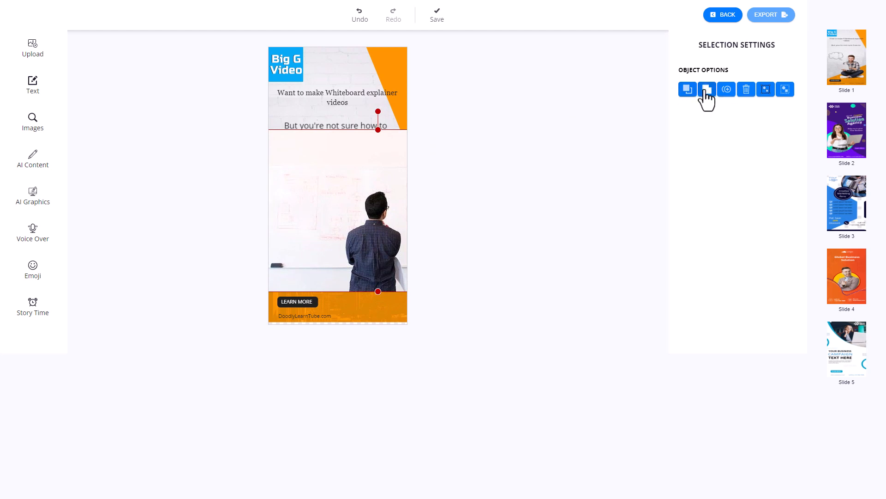
{"action": "left_click", "coordinate": [706, 92]}
{"action": "left_click_drag", "start_coordinate": [307, 191], "coordinate": [364, 195]}
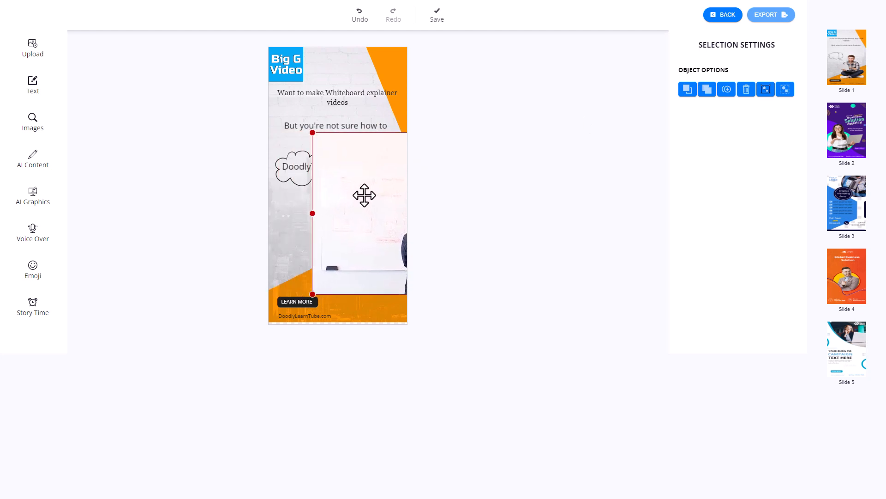
{"action": "left_click", "coordinate": [707, 89]}
{"action": "left_click", "coordinate": [297, 157]}
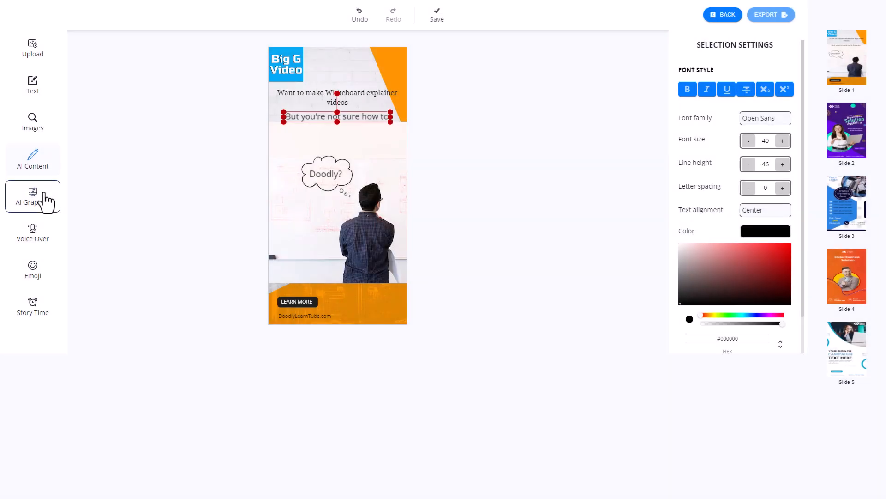
- Look through the voice-over option and the avatar and sticker collections
{"action": "left_click", "coordinate": [46, 243]}
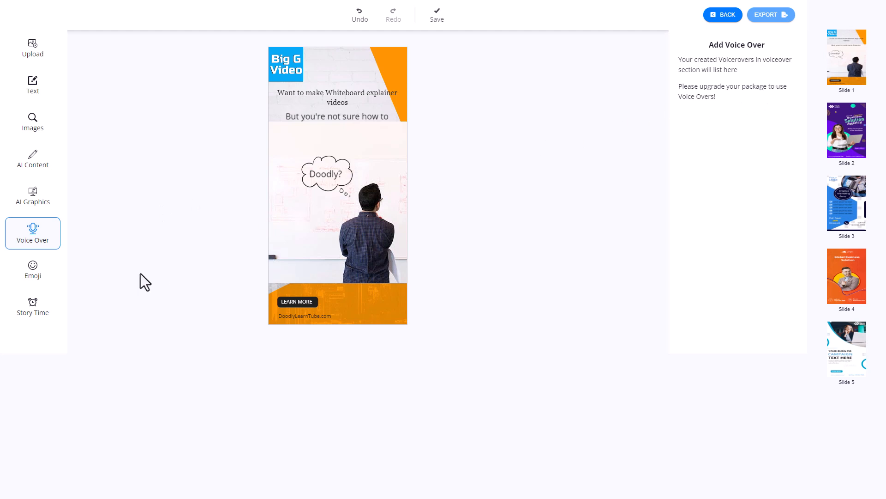
{"action": "left_click", "coordinate": [45, 273]}
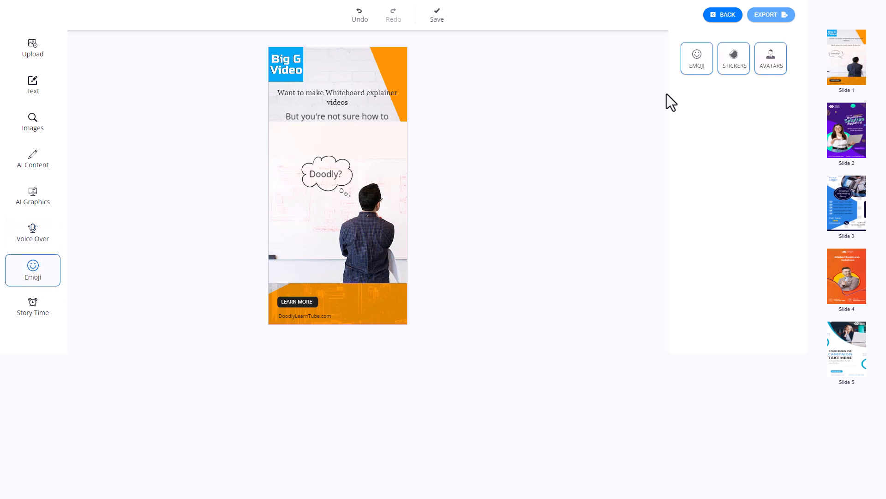
{"action": "left_click", "coordinate": [776, 65]}
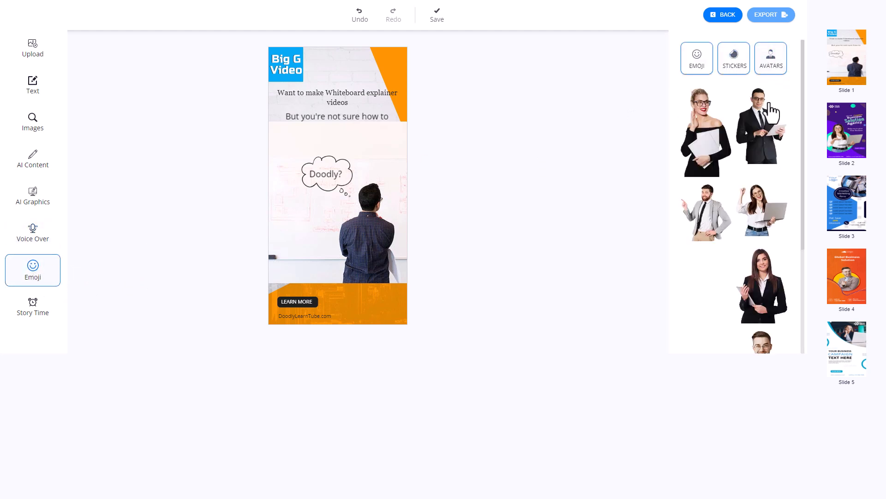
{"action": "scroll", "coordinate": [766, 212], "scroll_direction": "down", "scroll_amount": 5}
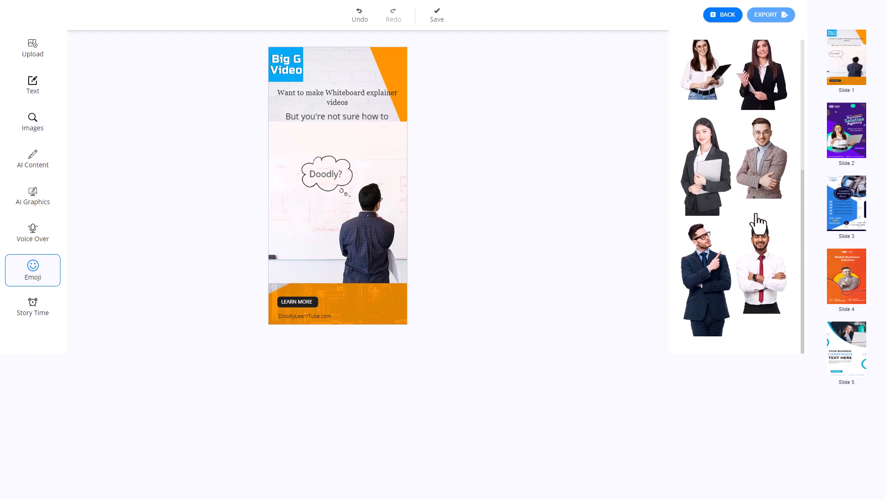
{"action": "scroll", "coordinate": [755, 217], "scroll_direction": "up", "scroll_amount": 5}
{"action": "left_click", "coordinate": [736, 69]}
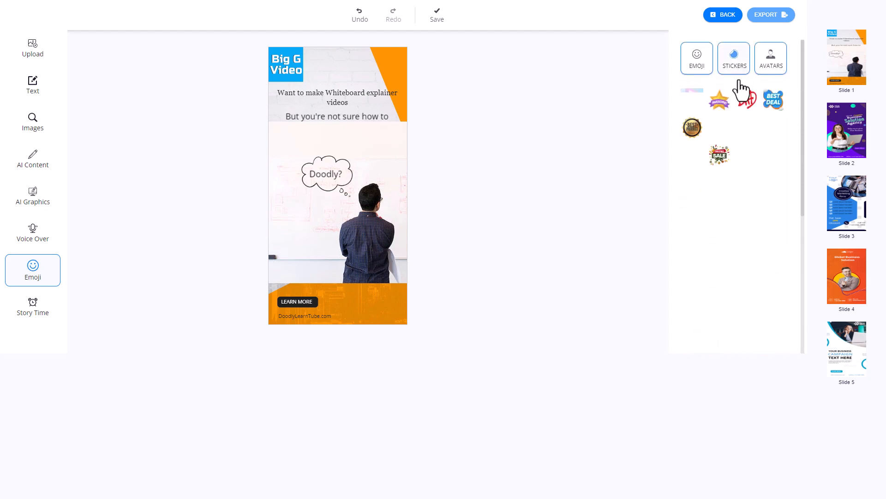
- Add the winking emoji with its tongue out and place it between the logo and the orange corner
{"action": "left_click", "coordinate": [709, 69]}
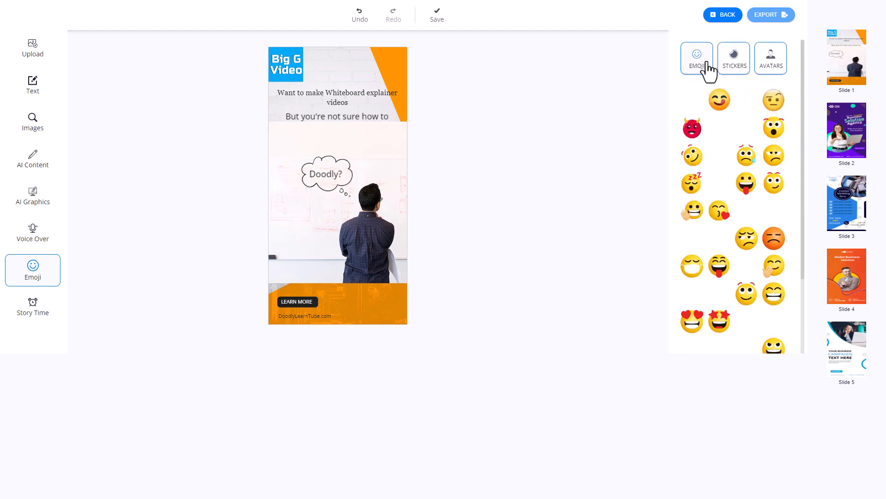
{"action": "left_click", "coordinate": [719, 102]}
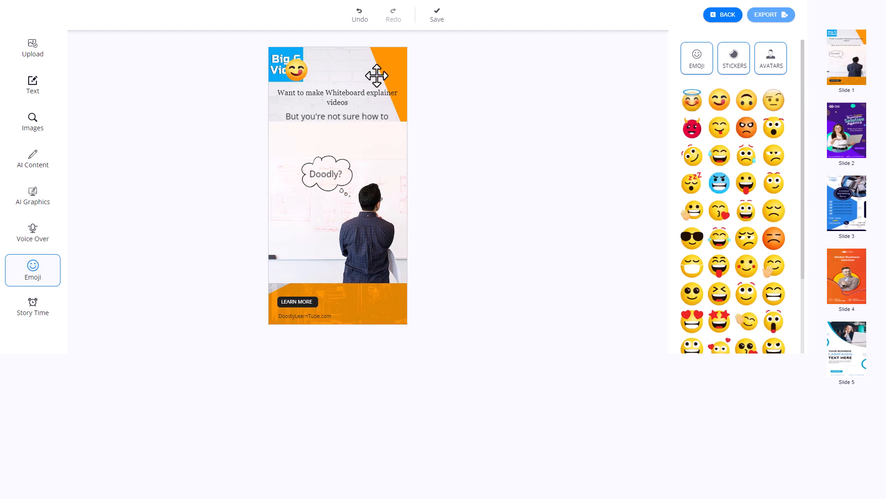
{"action": "left_click_drag", "start_coordinate": [297, 69], "coordinate": [353, 64]}
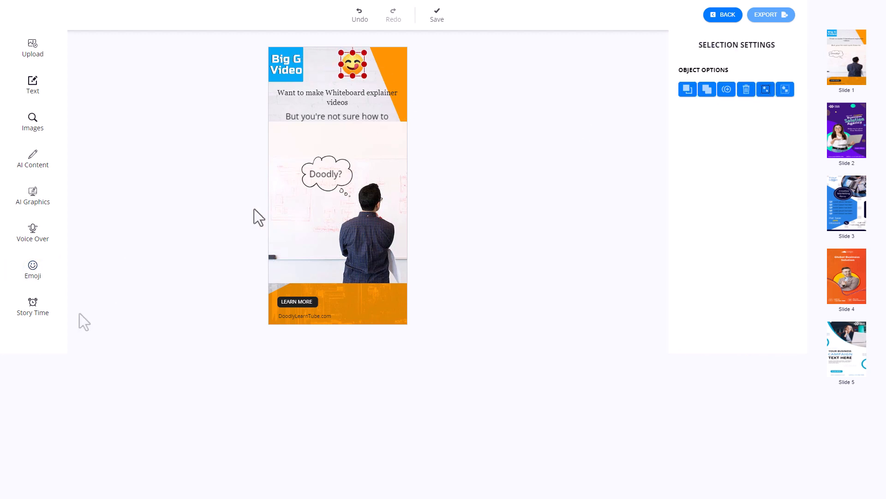
- Review the slide duration choices and save slide 1
{"action": "left_click", "coordinate": [34, 309]}
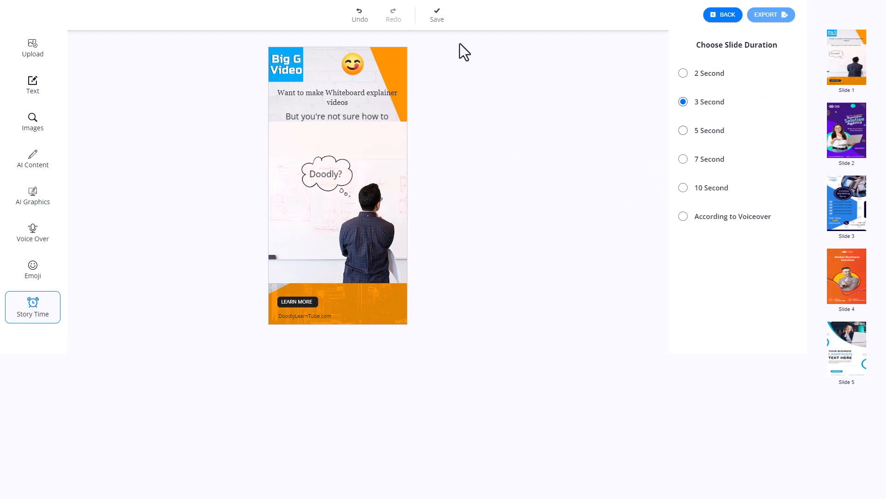
{"action": "left_click", "coordinate": [434, 21]}
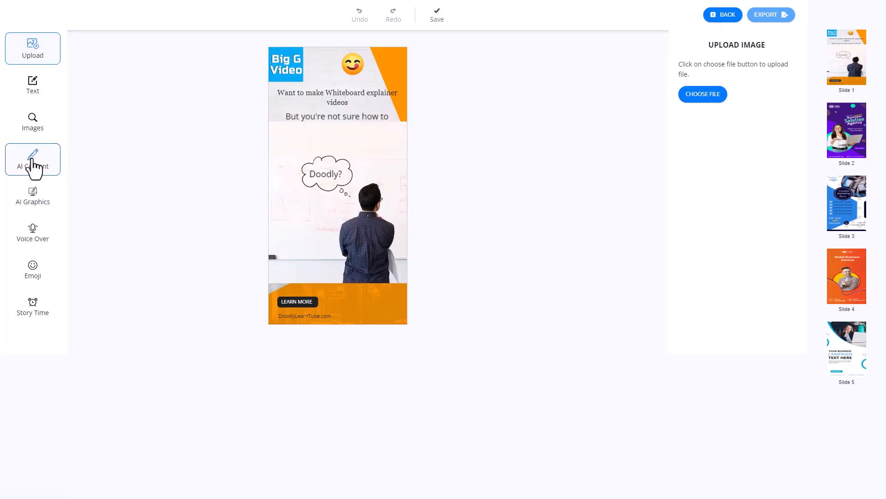
- Try to generate an English short description with AI content for the keywords "doodly course"
{"action": "left_click", "coordinate": [33, 169]}
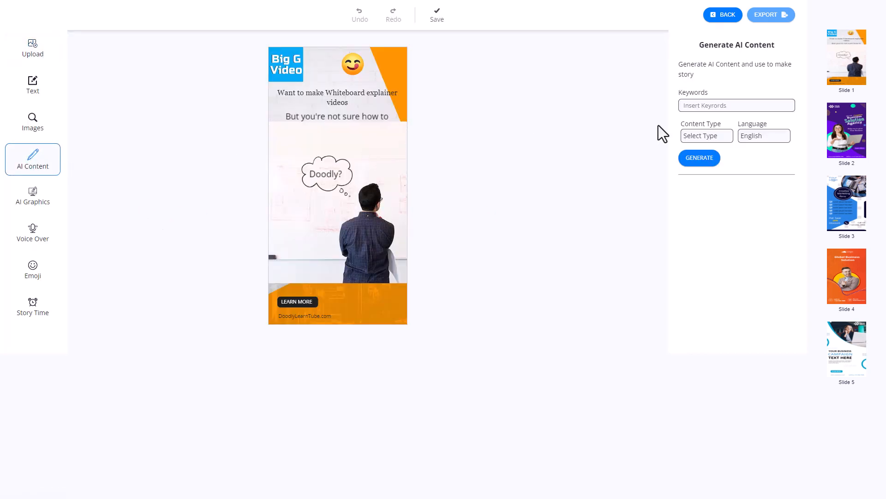
{"action": "left_click", "coordinate": [729, 105]}
{"action": "type", "text": "doodly course"}
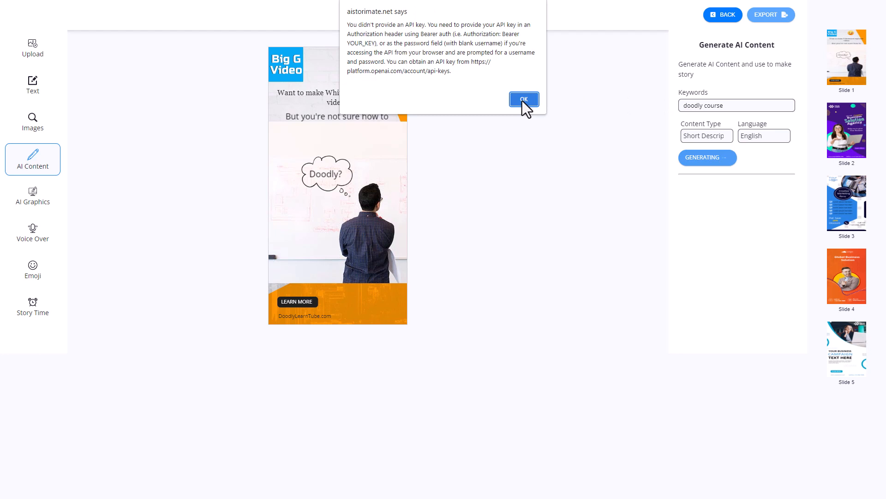
- Dismiss the API key alert and look through the remaining slides of the story
{"action": "left_click", "coordinate": [523, 100]}
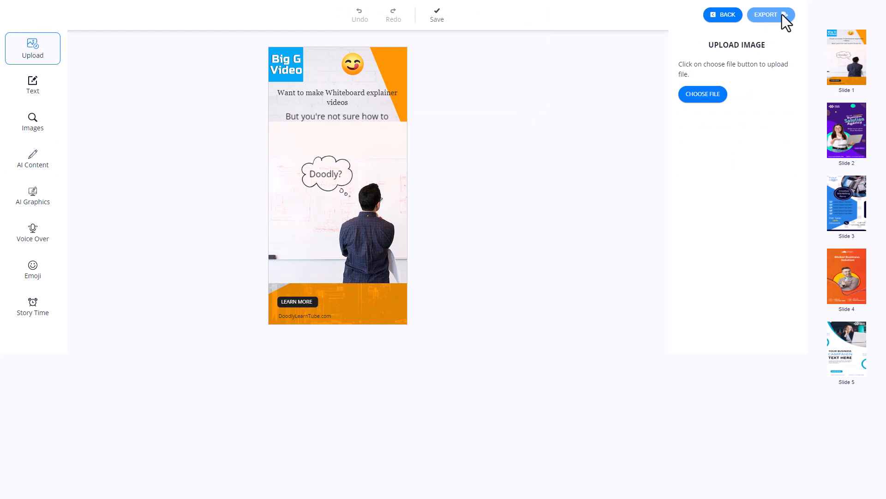
{"action": "left_click", "coordinate": [845, 127]}
{"action": "left_click", "coordinate": [843, 214]}
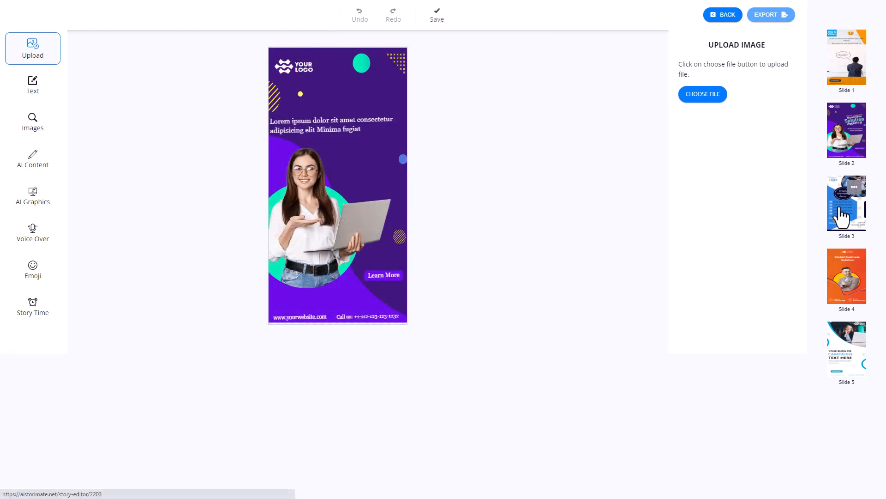
{"action": "left_click", "coordinate": [847, 279]}
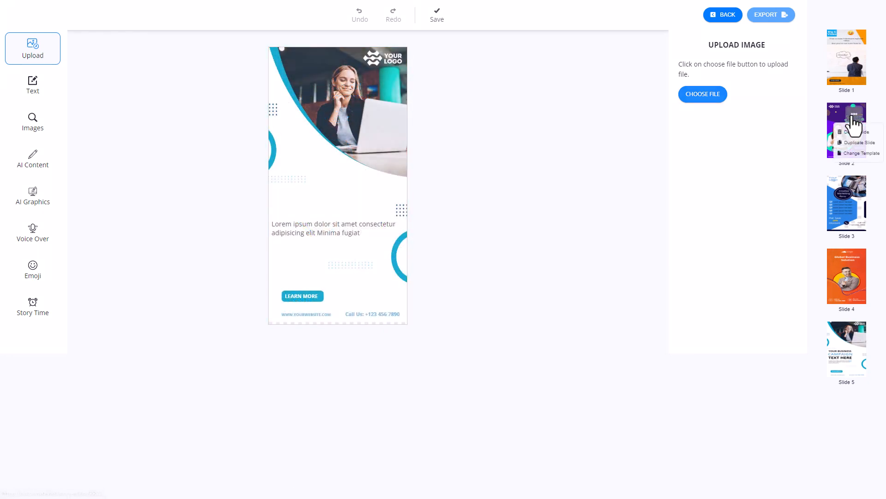
- Delete slides 2 through 5 from the story
{"action": "left_click", "coordinate": [851, 113]}
{"action": "left_click", "coordinate": [858, 150]}
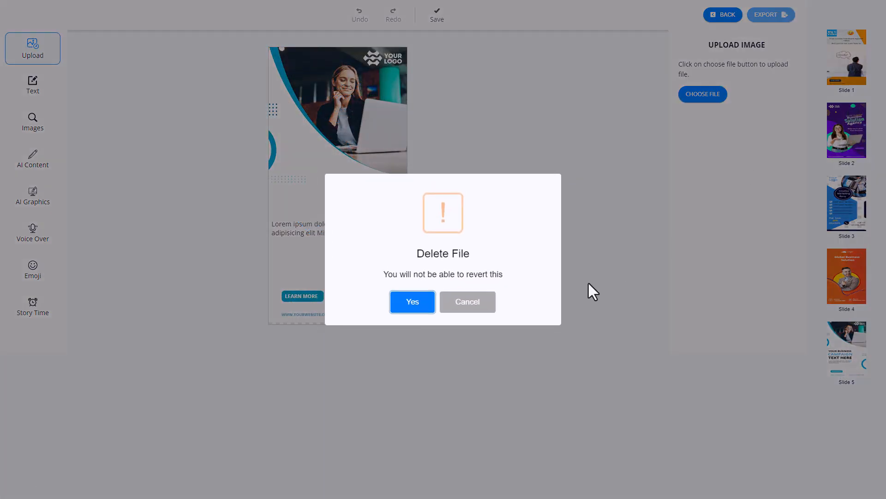
{"action": "left_click", "coordinate": [414, 303]}
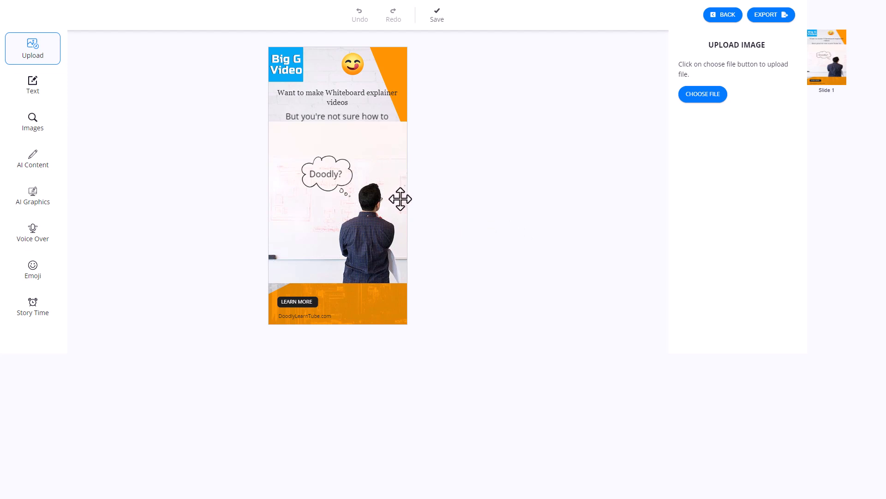
- Export the story with the cinematic background music at volume 0.25, previewing the track first
{"action": "left_click", "coordinate": [780, 19]}
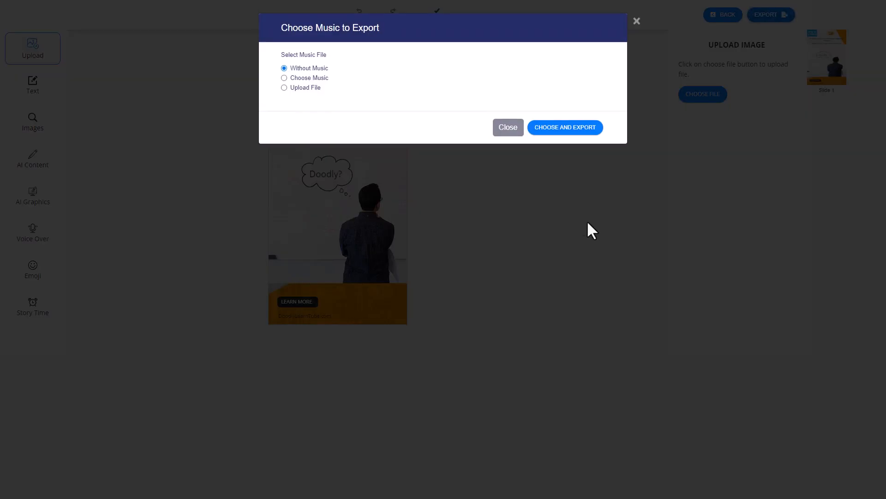
{"action": "left_click", "coordinate": [316, 79]}
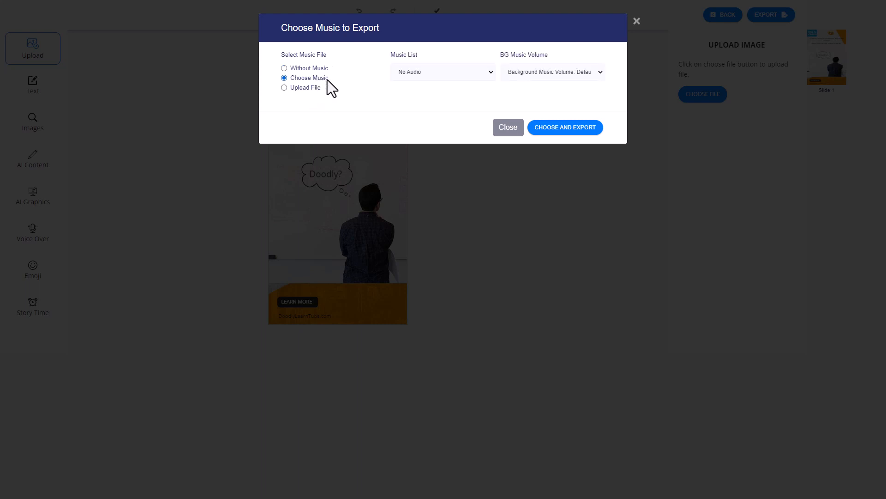
{"action": "left_click", "coordinate": [468, 74]}
{"action": "left_click", "coordinate": [459, 106]}
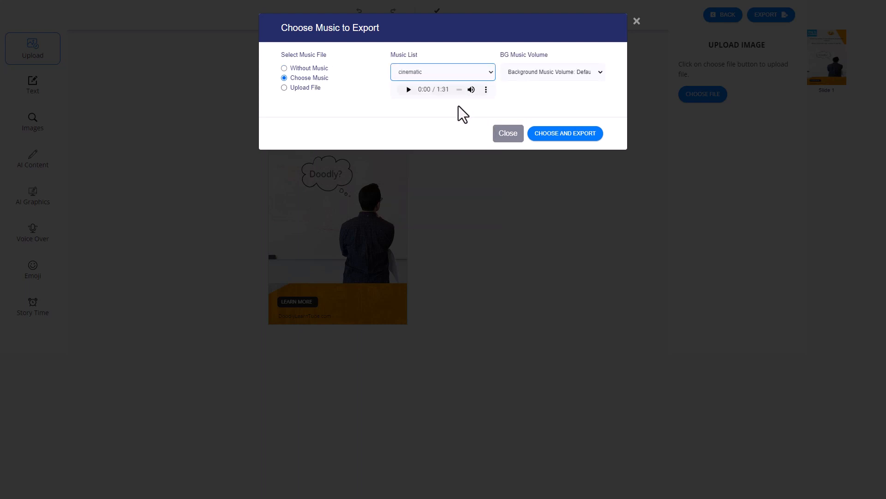
{"action": "left_click", "coordinate": [538, 72]}
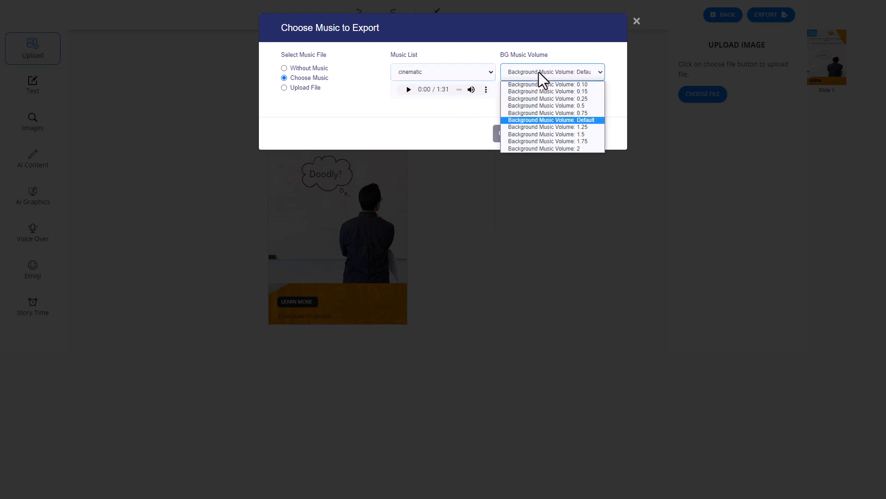
{"action": "left_click", "coordinate": [548, 98]}
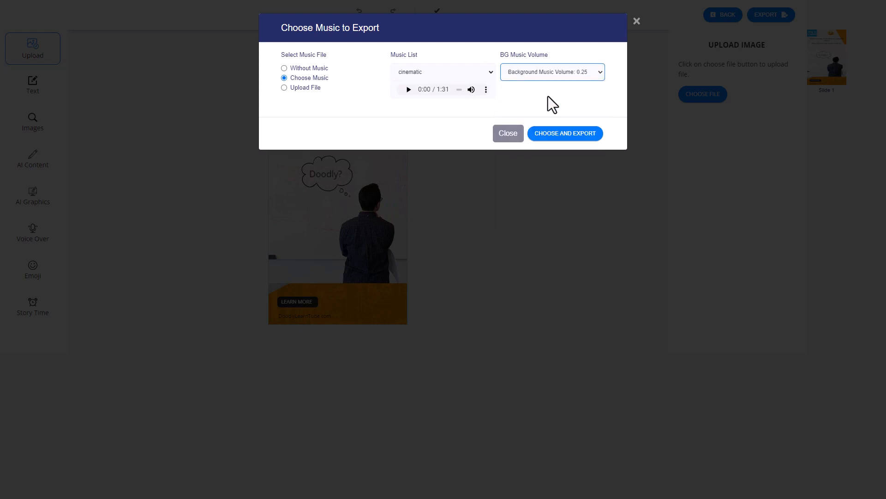
{"action": "left_click", "coordinate": [408, 90]}
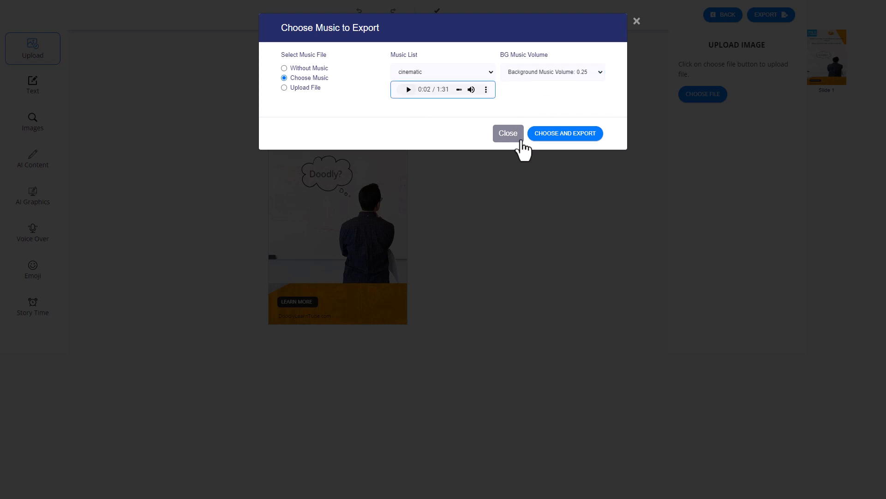
{"action": "left_click", "coordinate": [559, 138]}
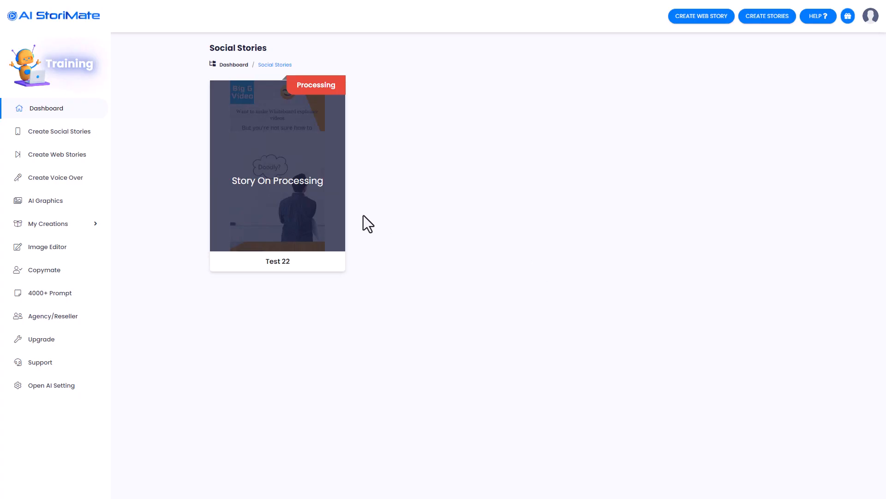
- Open the image editor and load the YouTube video thumbnail template "The Most Attractive Thumbnail" from the template library
{"action": "left_click", "coordinate": [55, 249]}
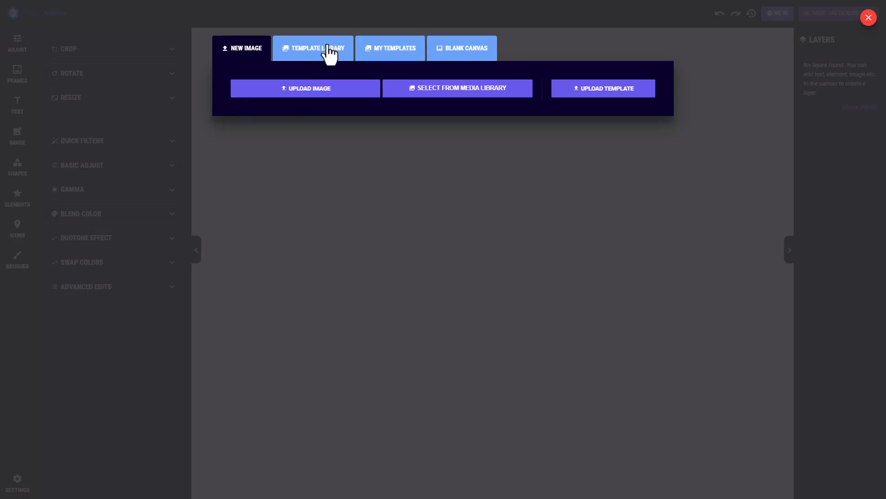
{"action": "left_click", "coordinate": [329, 53]}
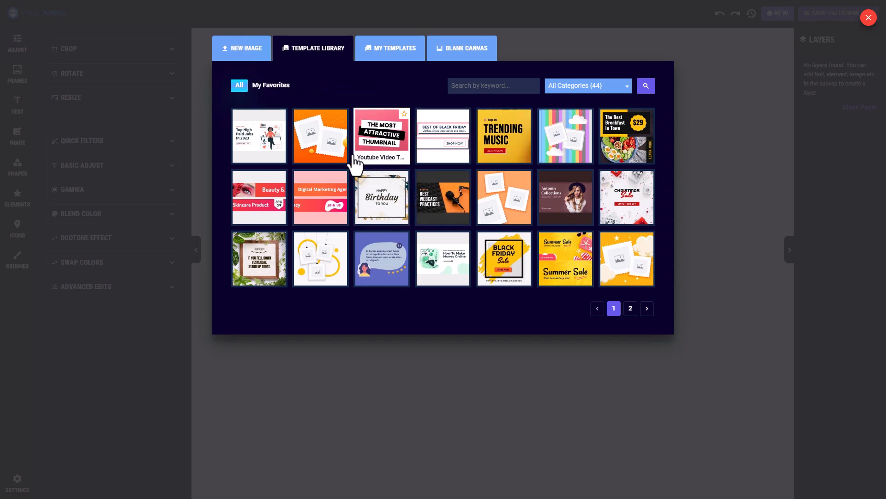
{"action": "left_click", "coordinate": [379, 141]}
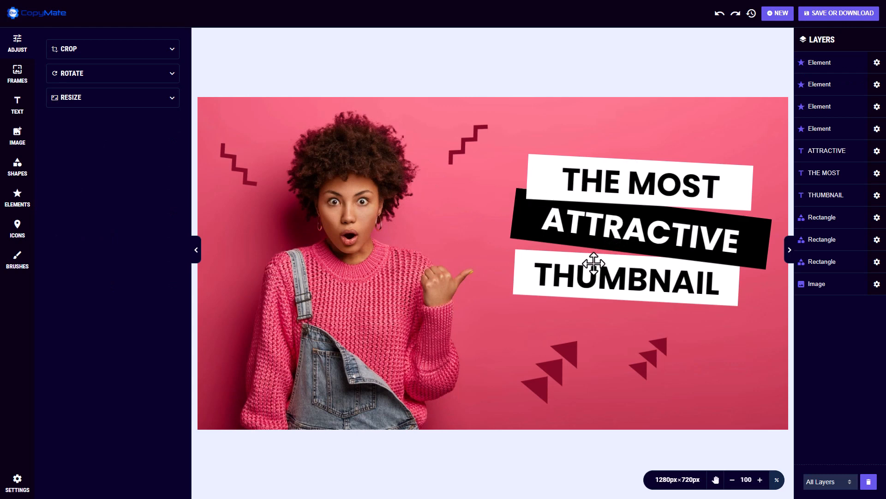
- Download the thumbnail design from the image editor
{"action": "left_click", "coordinate": [839, 18]}
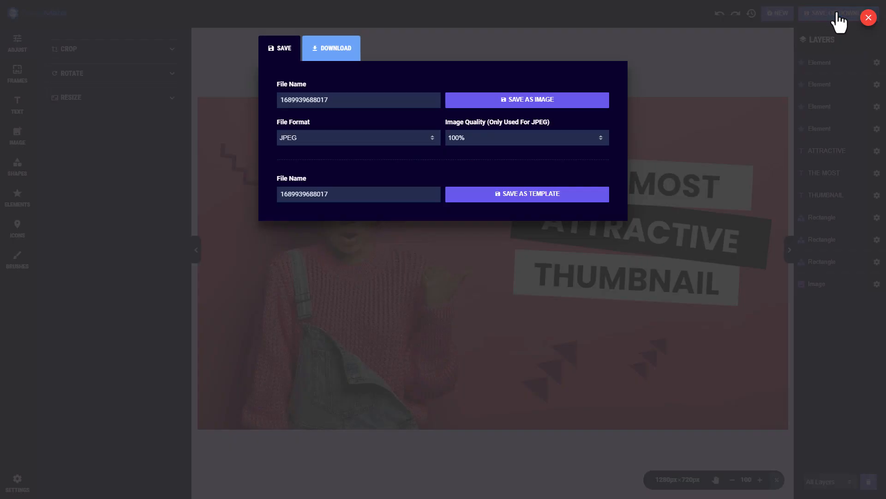
{"action": "left_click", "coordinate": [328, 52]}
{"action": "left_click", "coordinate": [493, 110]}
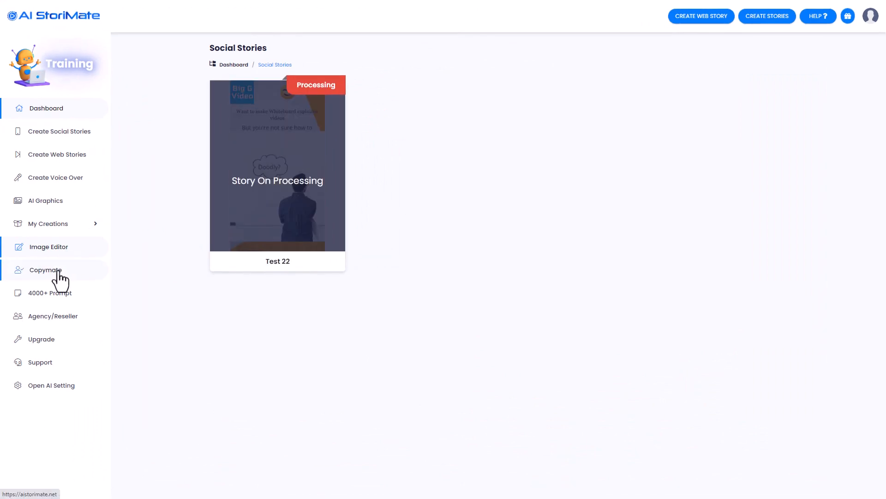
- Try to open the Copymate and 4000+ Prompt features, dismissing the upgrade offers
{"action": "left_click", "coordinate": [58, 272]}
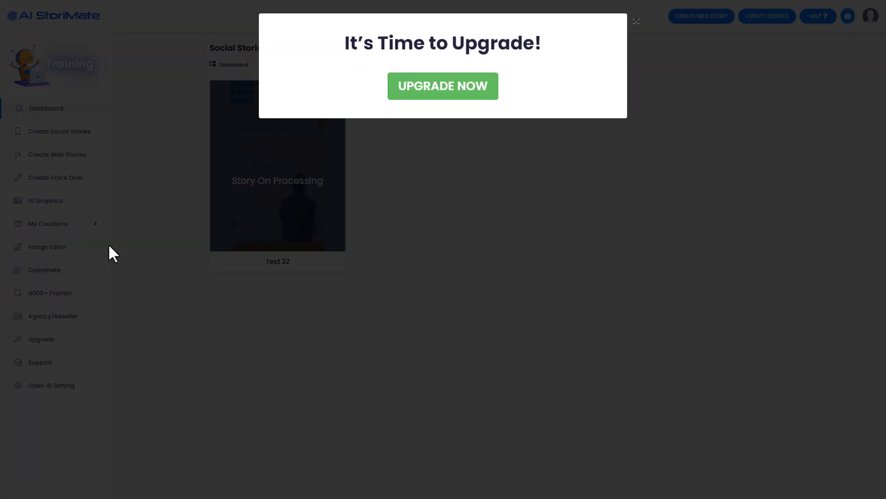
{"action": "left_click", "coordinate": [636, 22]}
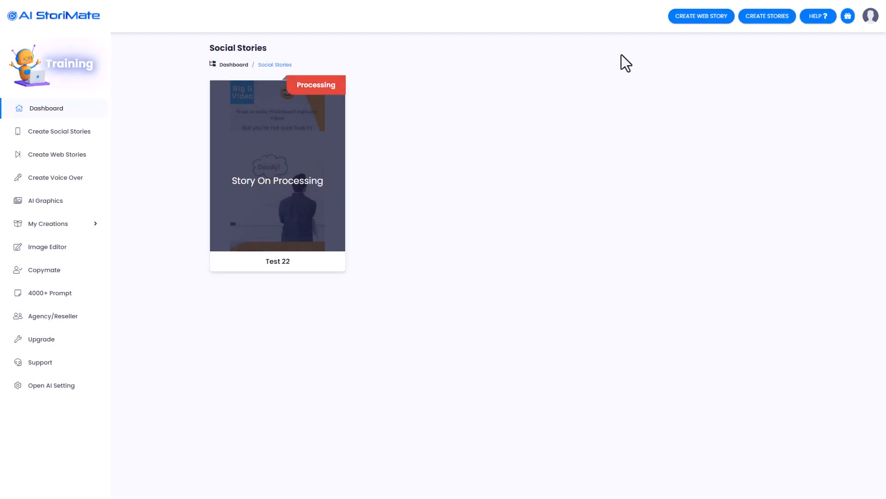
{"action": "left_click", "coordinate": [59, 302]}
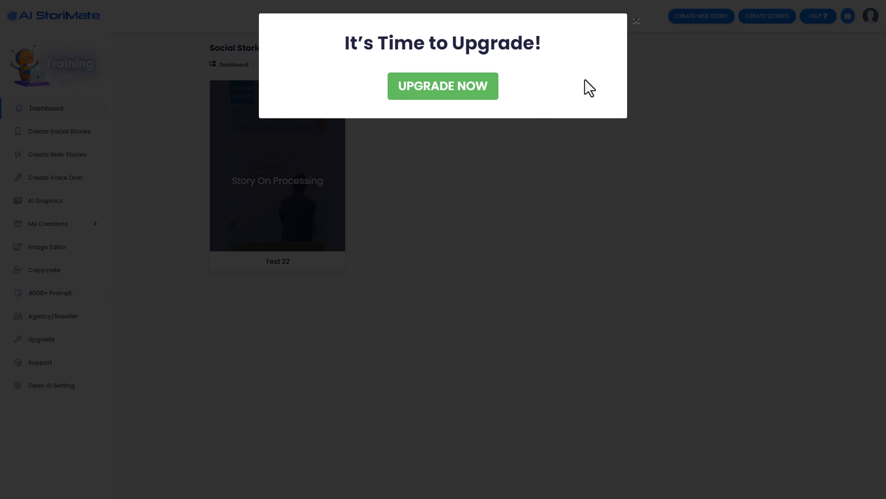
{"action": "left_click", "coordinate": [636, 23]}
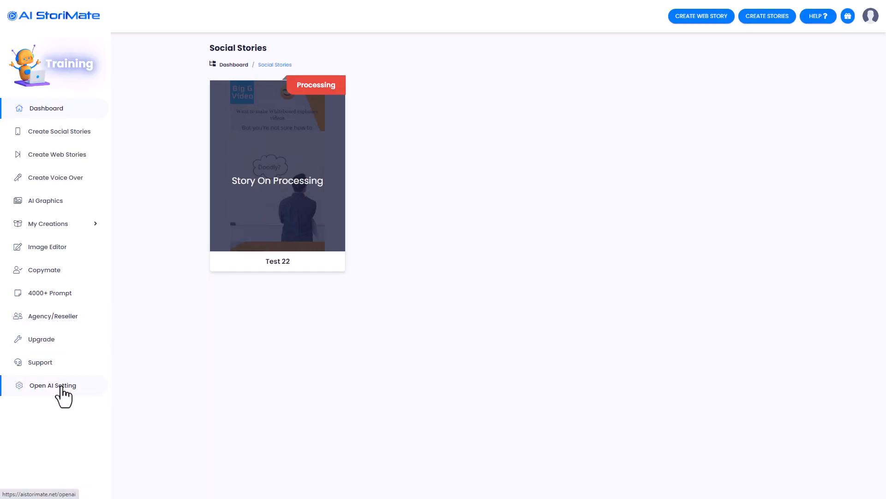
- Examine the Open AI settings page with its API key fields, setup steps and reference videos
{"action": "left_click", "coordinate": [62, 396]}
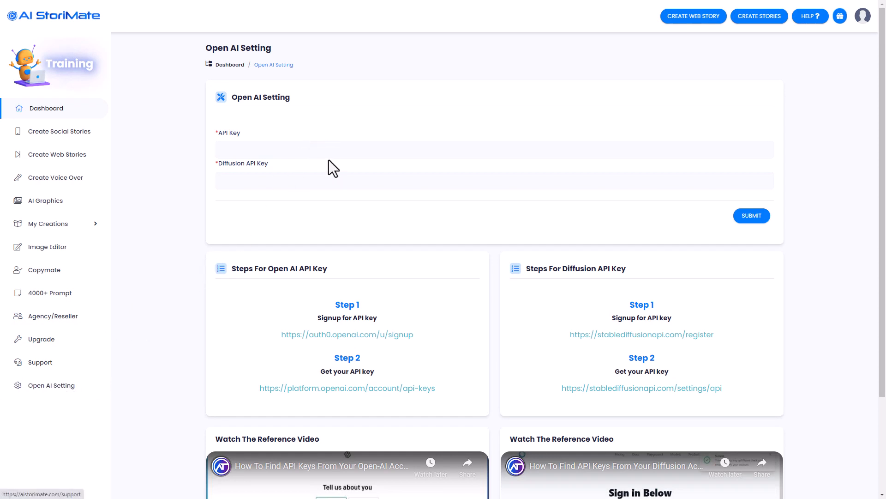
{"action": "scroll", "coordinate": [327, 162], "scroll_direction": "down", "scroll_amount": 2}
{"action": "scroll", "coordinate": [318, 180], "scroll_direction": "up", "scroll_amount": 2}
- View the dashboard overview and the list of training videos
{"action": "left_click", "coordinate": [42, 110]}
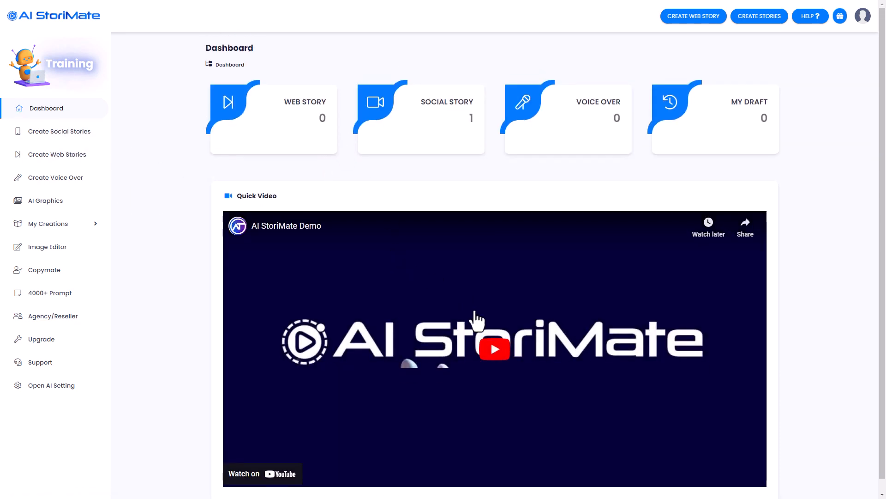
{"action": "left_click", "coordinate": [76, 67]}
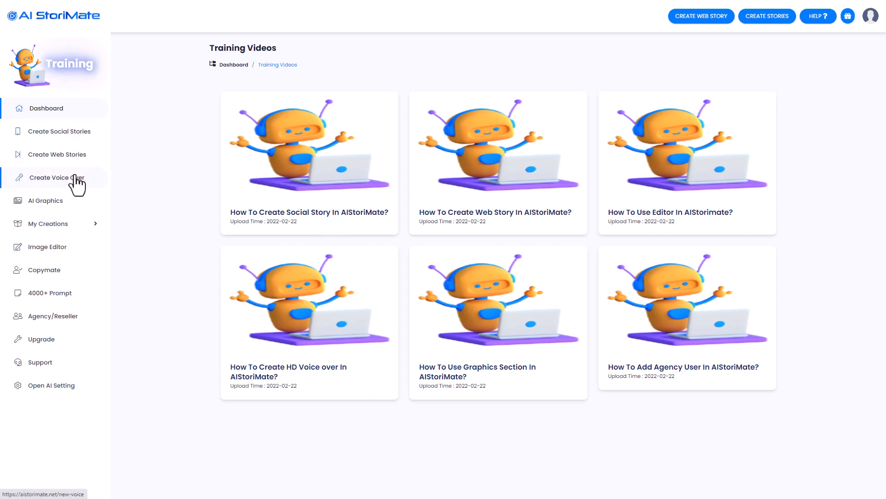
- Open the created social stories and preview the exported Test 22 video
{"action": "left_click", "coordinate": [67, 224]}
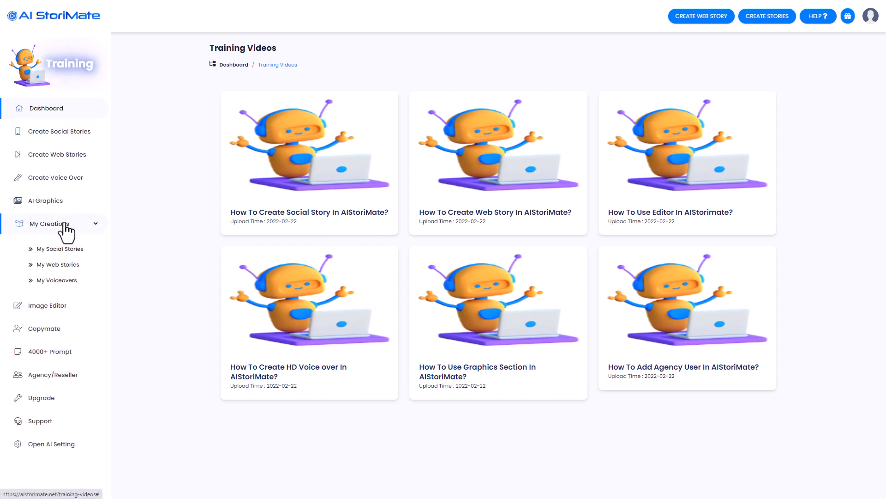
{"action": "left_click", "coordinate": [76, 252]}
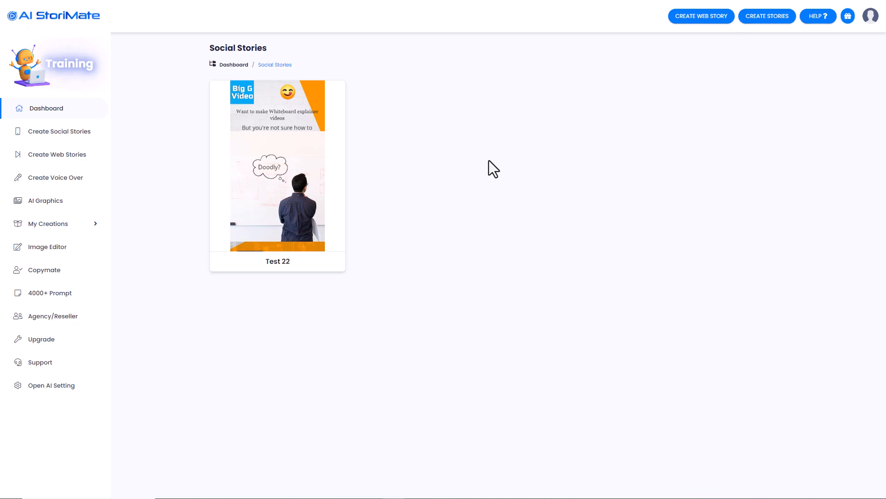
{"action": "mouse_move", "coordinate": [264, 231]}
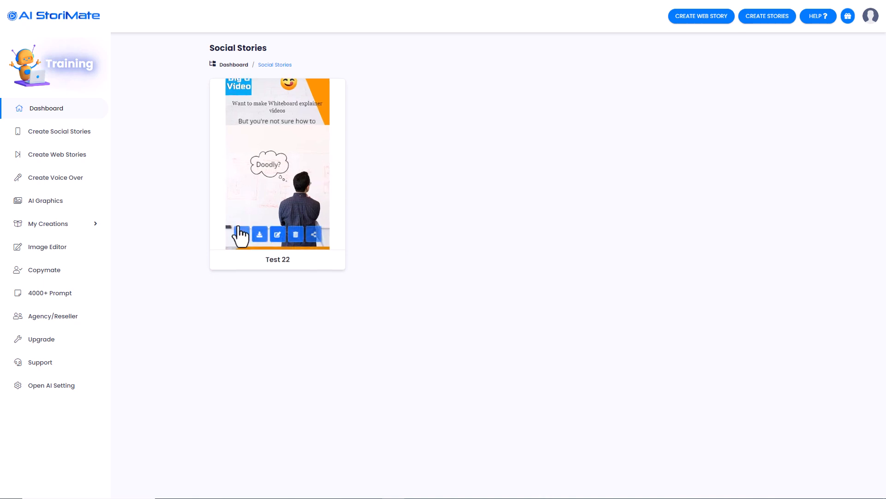
{"action": "left_click", "coordinate": [240, 238]}
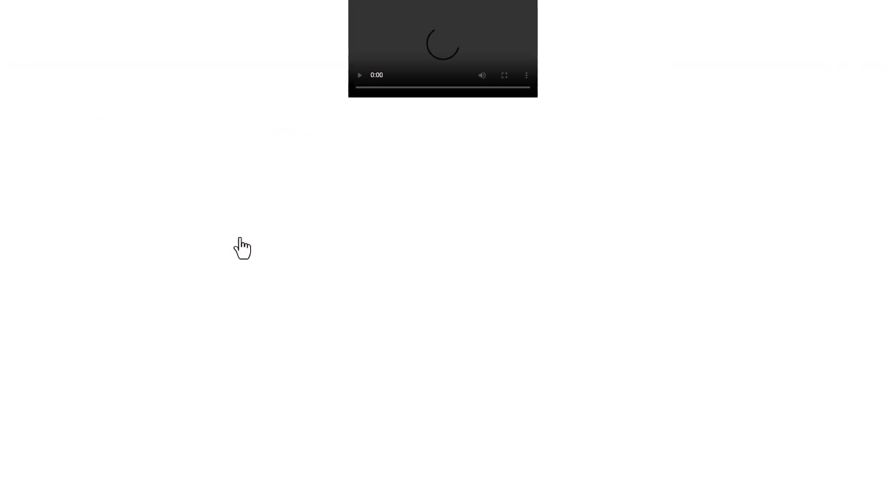